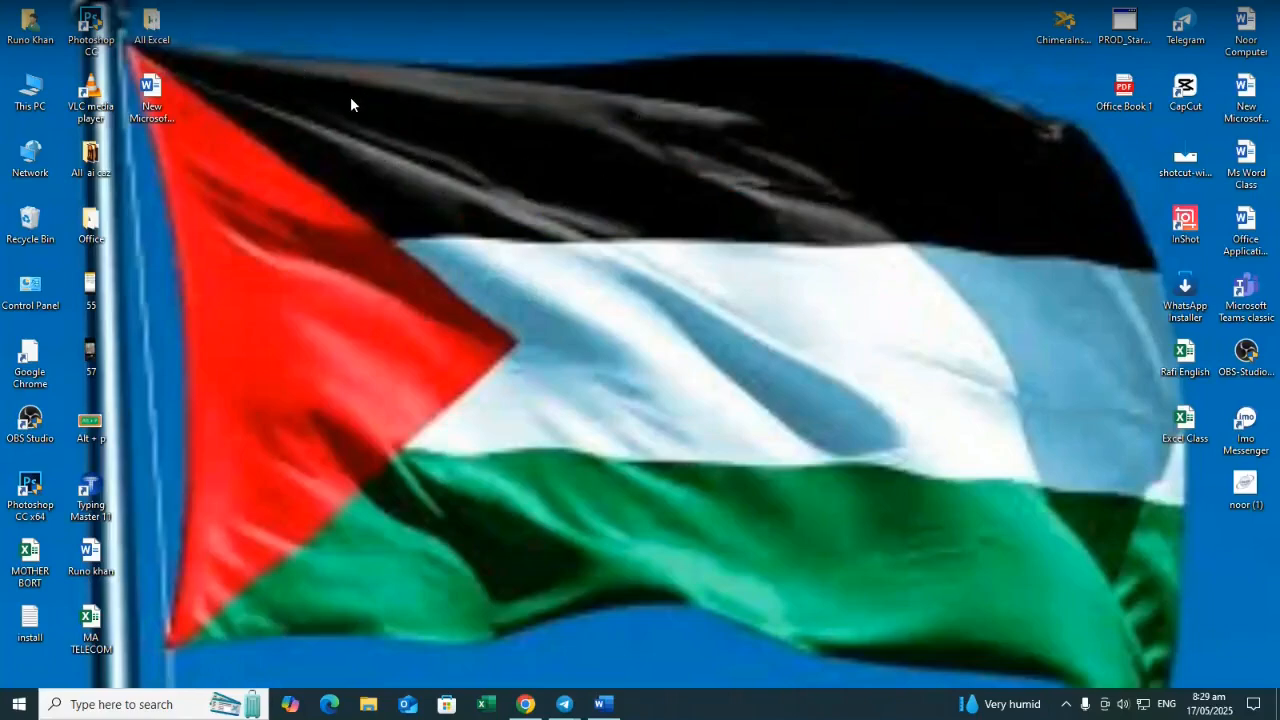
{"action": "right_click", "coordinate": [497, 103]}
{"action": "left_click", "coordinate": [500, 136]}
{"action": "right_click", "coordinate": [476, 114]}
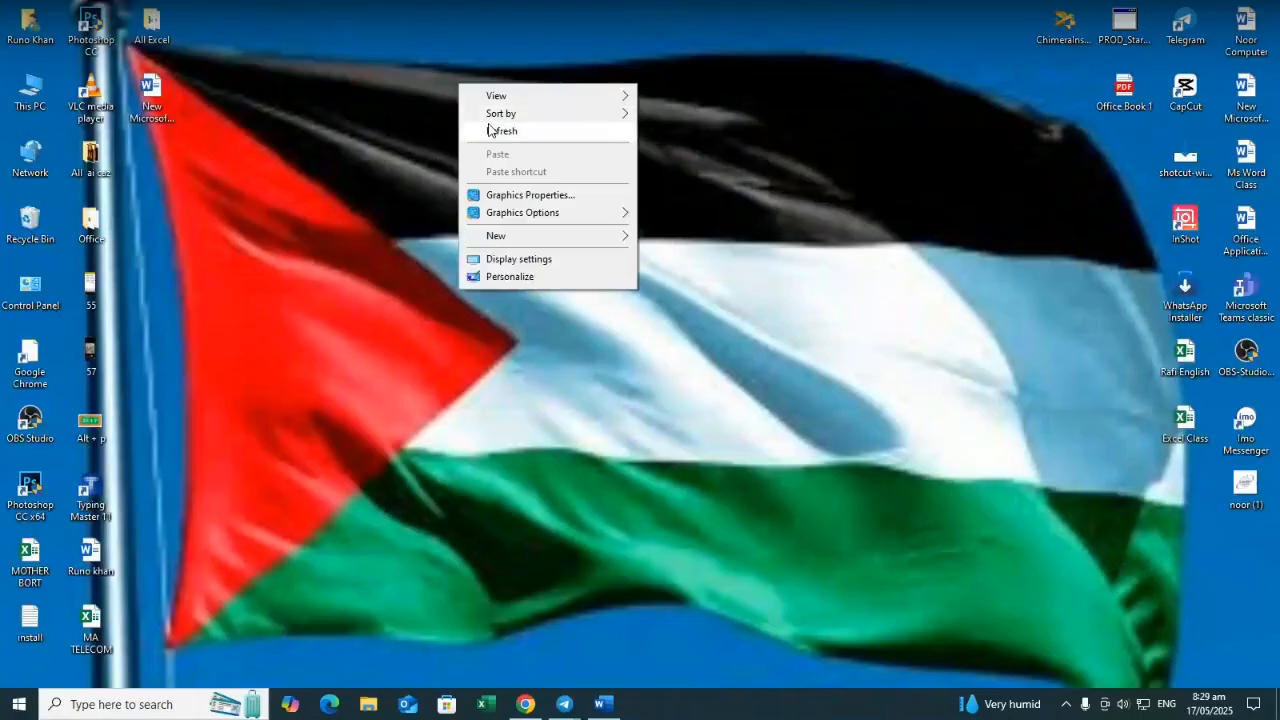
{"action": "left_click", "coordinate": [497, 131]}
{"action": "right_click", "coordinate": [445, 100]}
{"action": "left_click", "coordinate": [437, 94]}
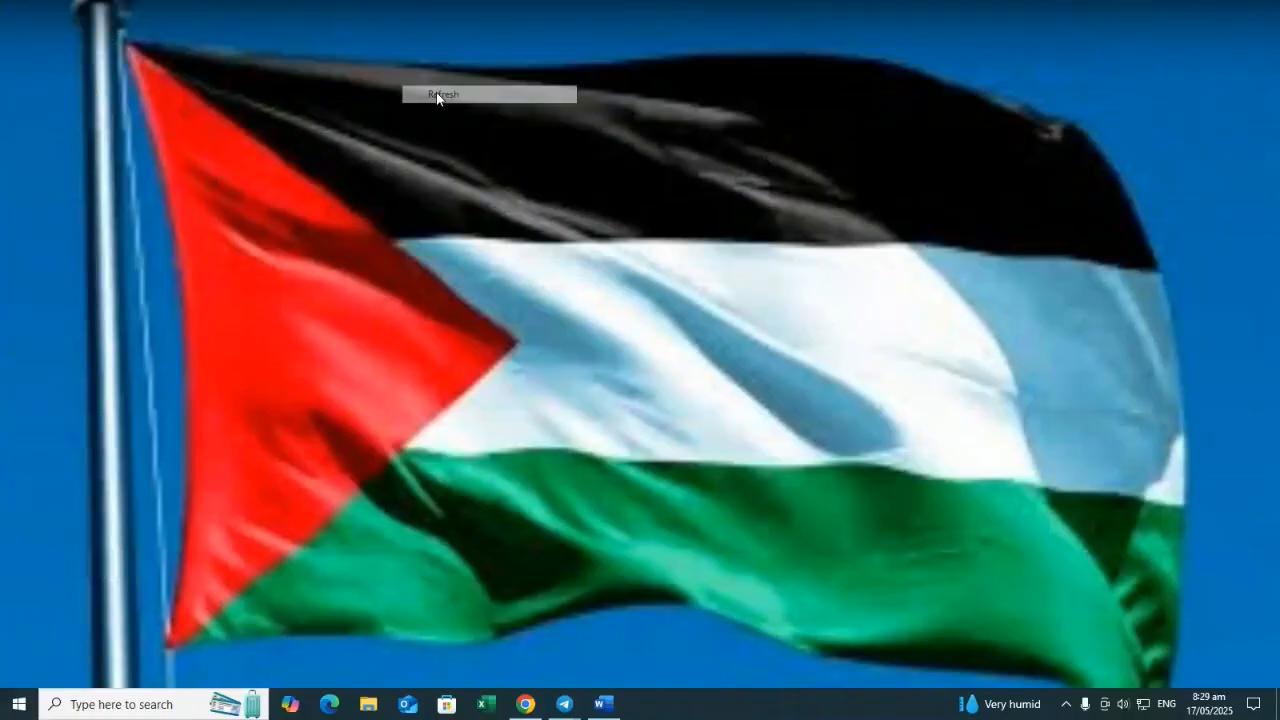
{"action": "right_click", "coordinate": [436, 92]}
{"action": "left_click", "coordinate": [464, 126]}
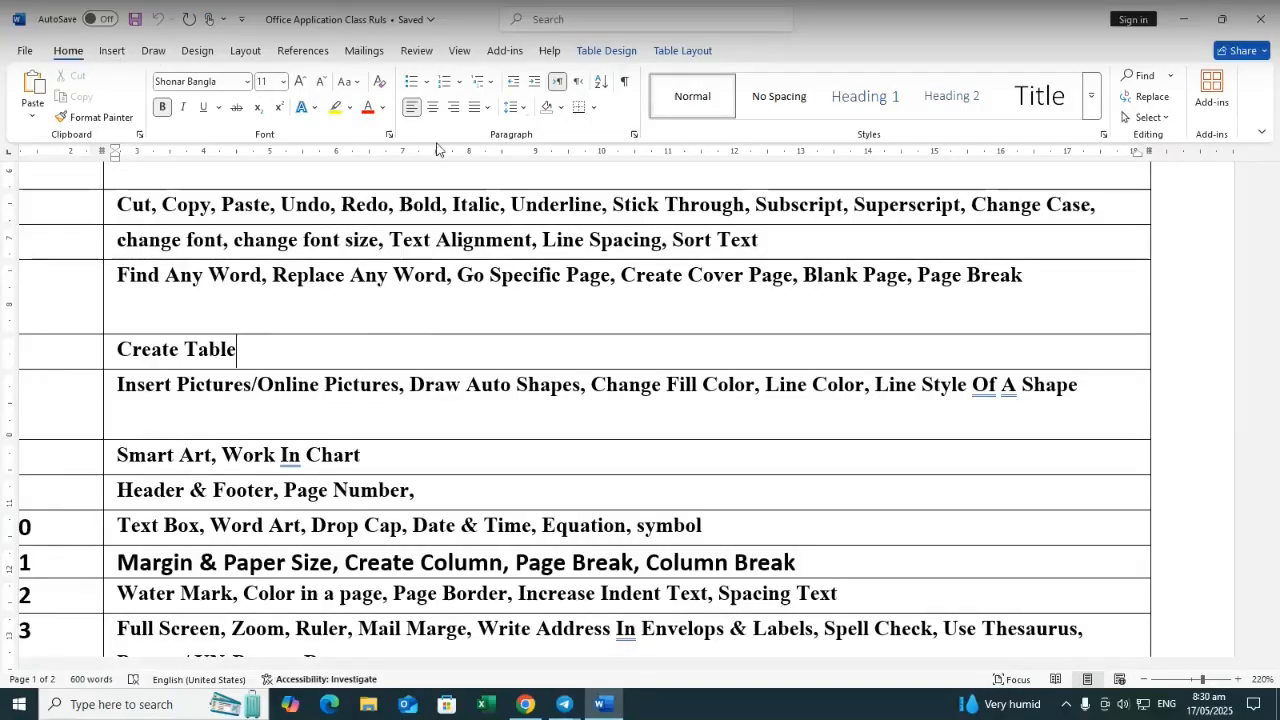
Create a new blank document
{"action": "left_click", "coordinate": [22, 52]}
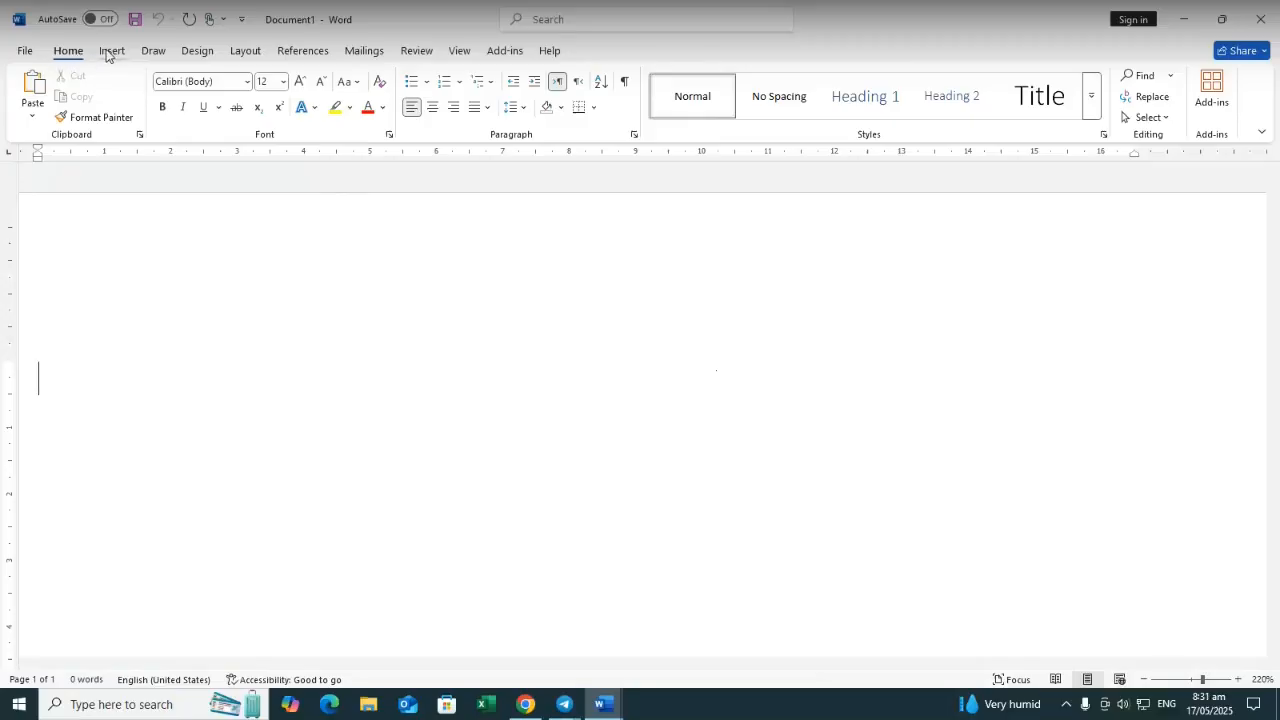
Insert a table with three columns and one row into the blank document
{"action": "left_click", "coordinate": [111, 51]}
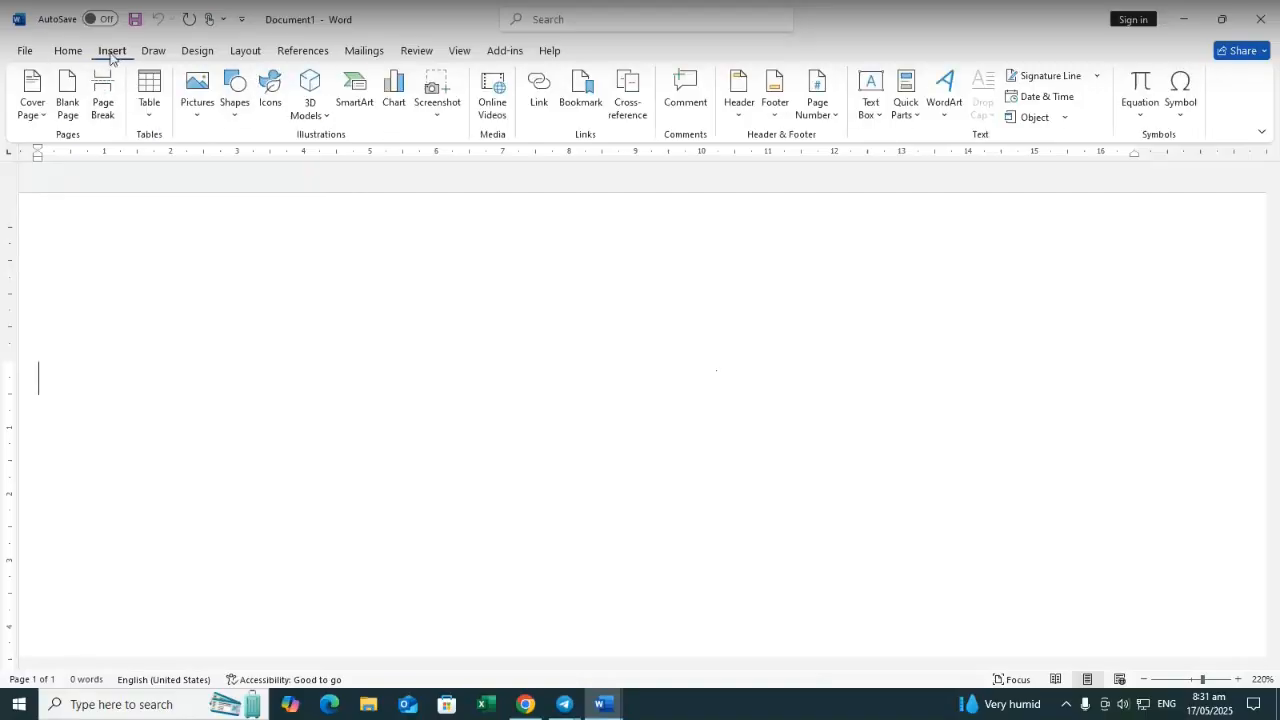
{"action": "left_click", "coordinate": [149, 112]}
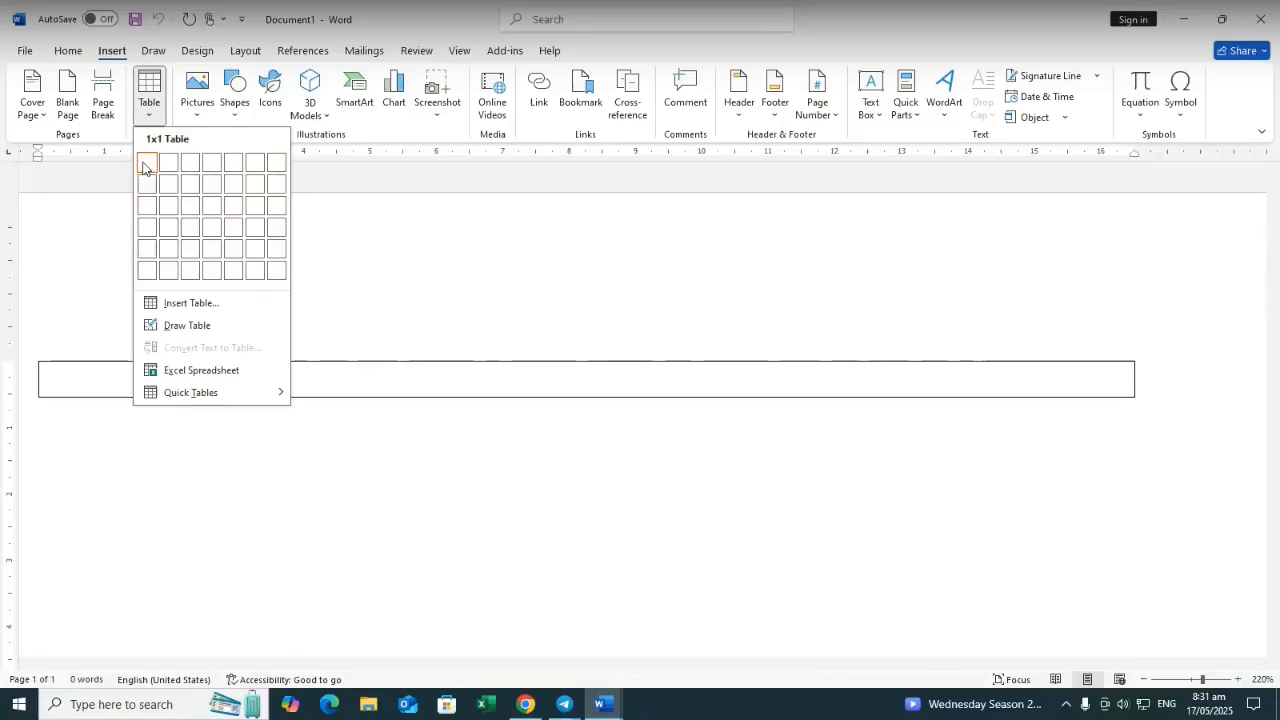
{"action": "left_click", "coordinate": [193, 168]}
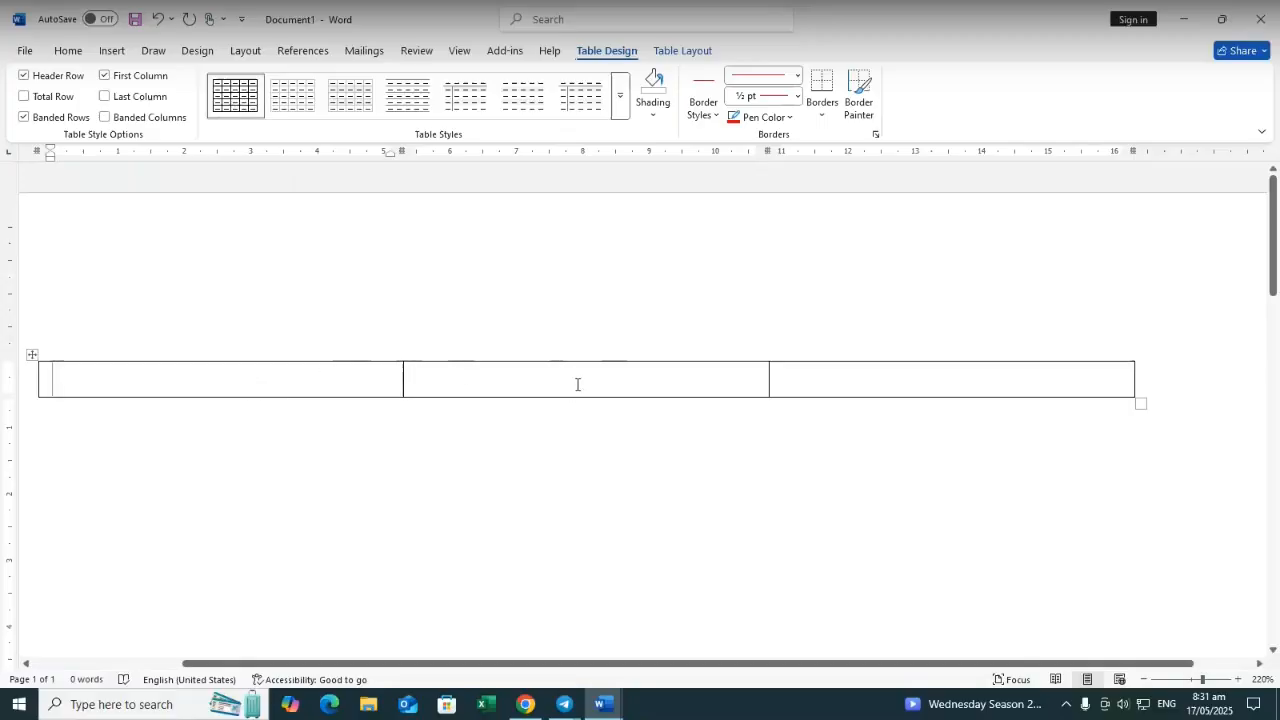
Select the whole three-column table and delete it from the document
{"action": "left_click", "coordinate": [860, 388]}
{"action": "left_click", "coordinate": [645, 372]}
{"action": "left_click", "coordinate": [32, 355]}
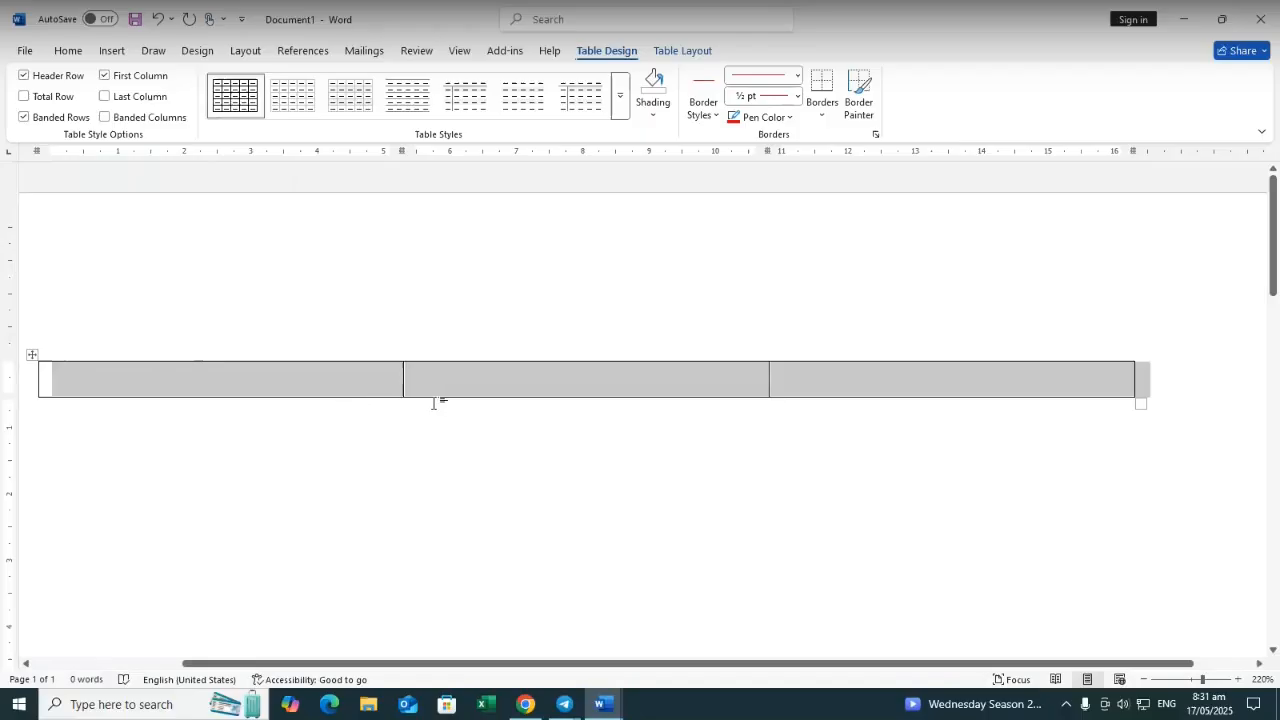
{"action": "key", "text": "BackSpace"}
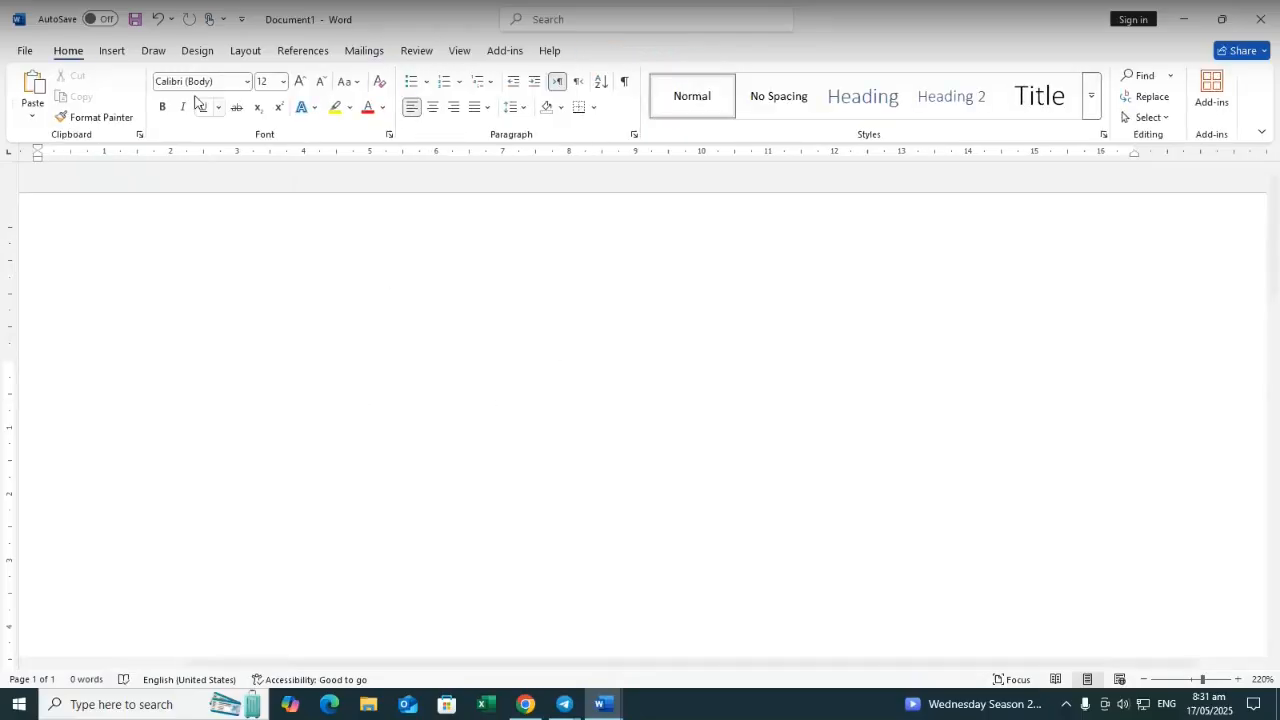
Insert a table with seven columns and six rows, and delete the whole table again
{"action": "left_click", "coordinate": [114, 52]}
{"action": "left_click", "coordinate": [151, 119]}
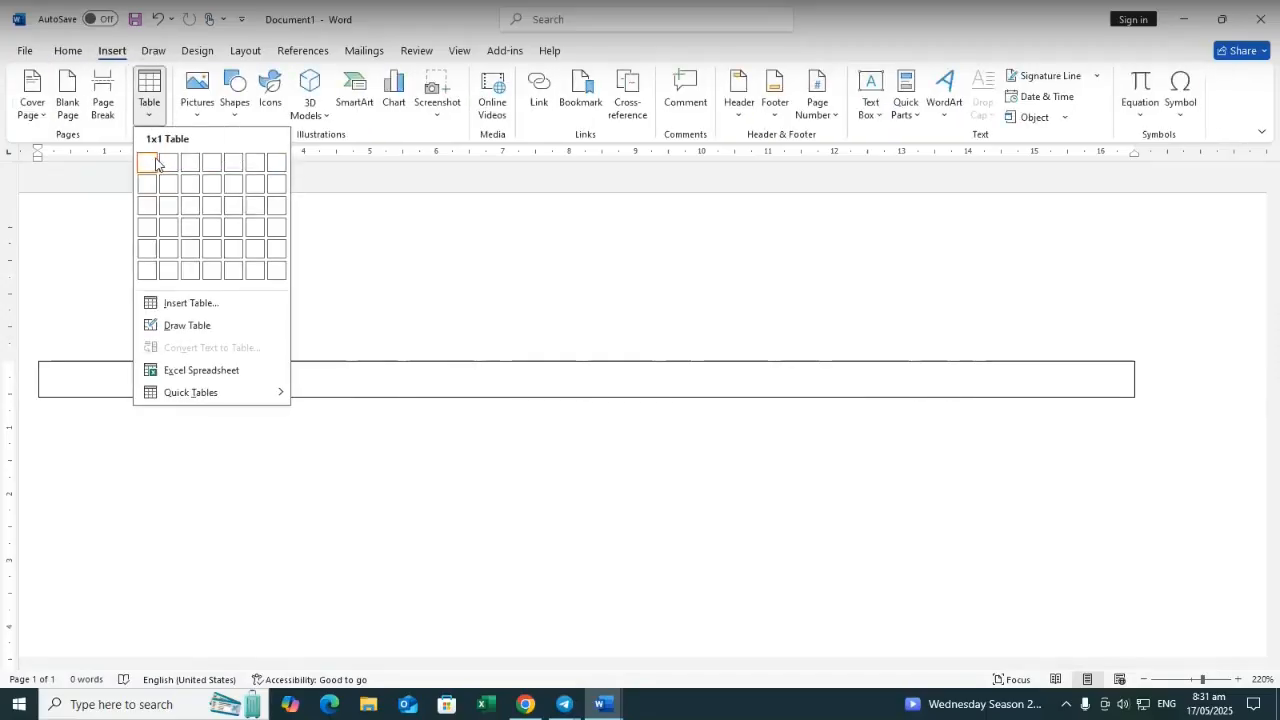
{"action": "left_click", "coordinate": [278, 272]}
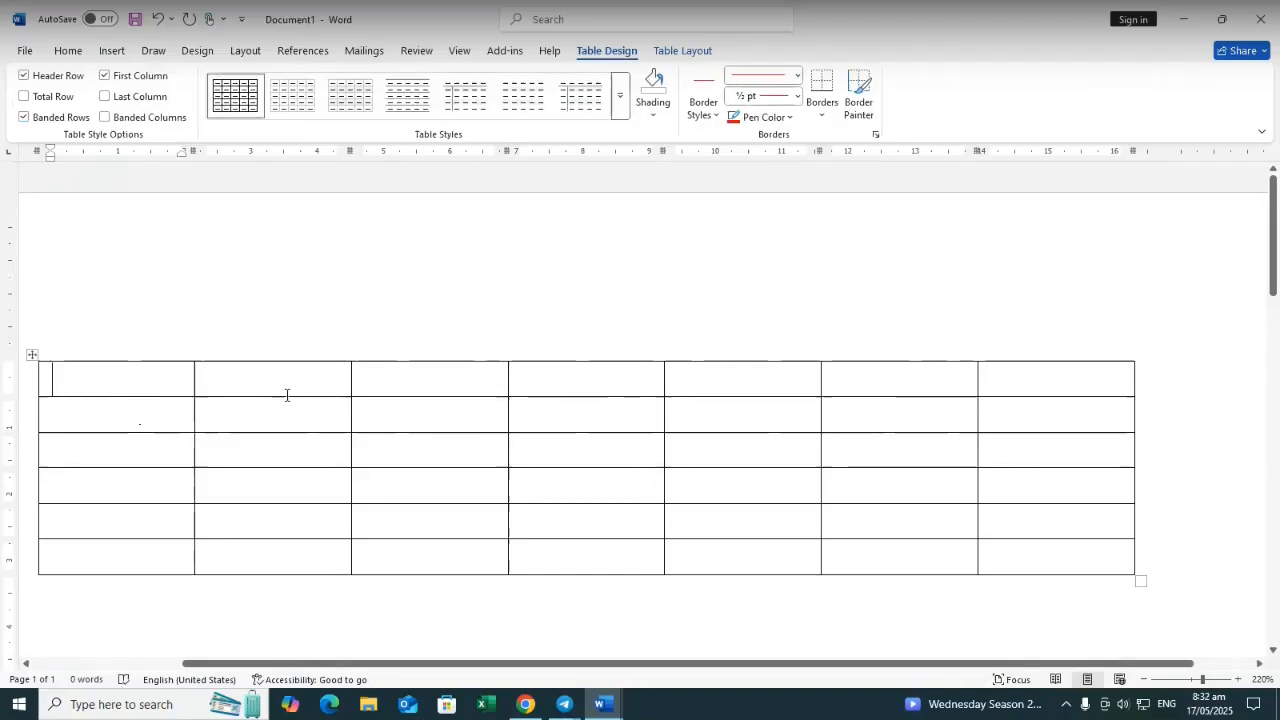
{"action": "left_click", "coordinate": [32, 356]}
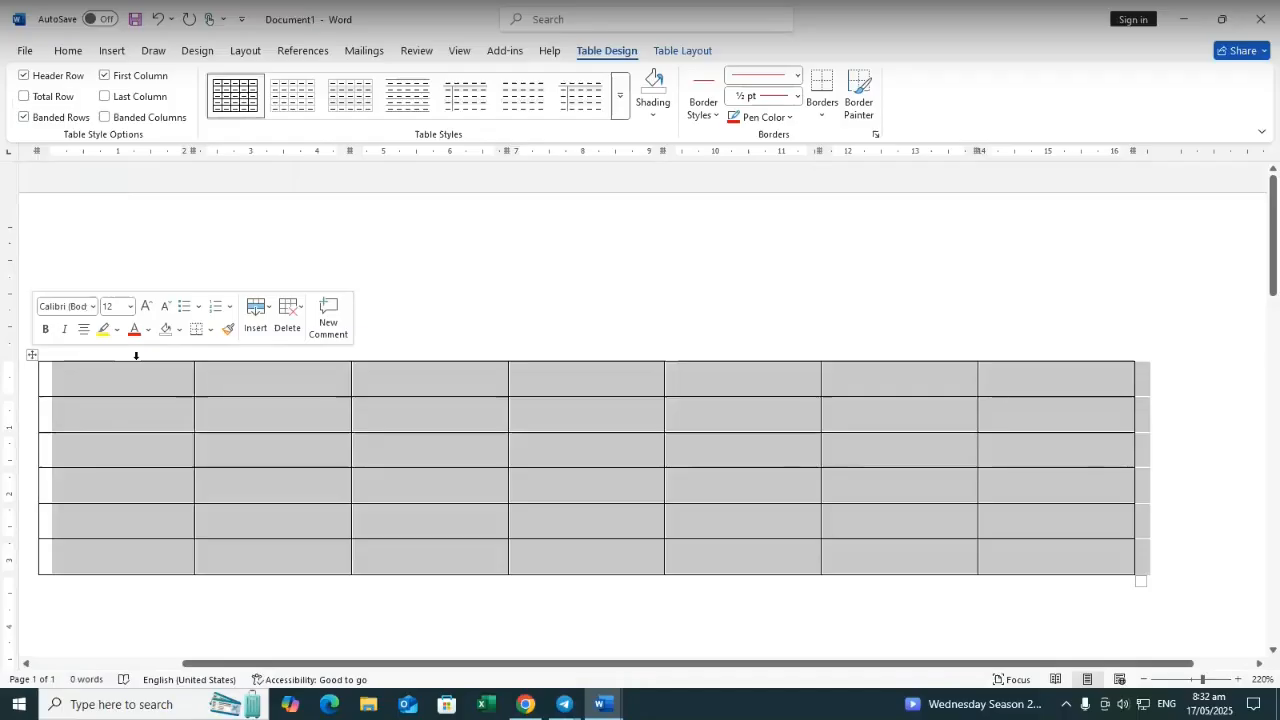
{"action": "key", "text": "BackSpace"}
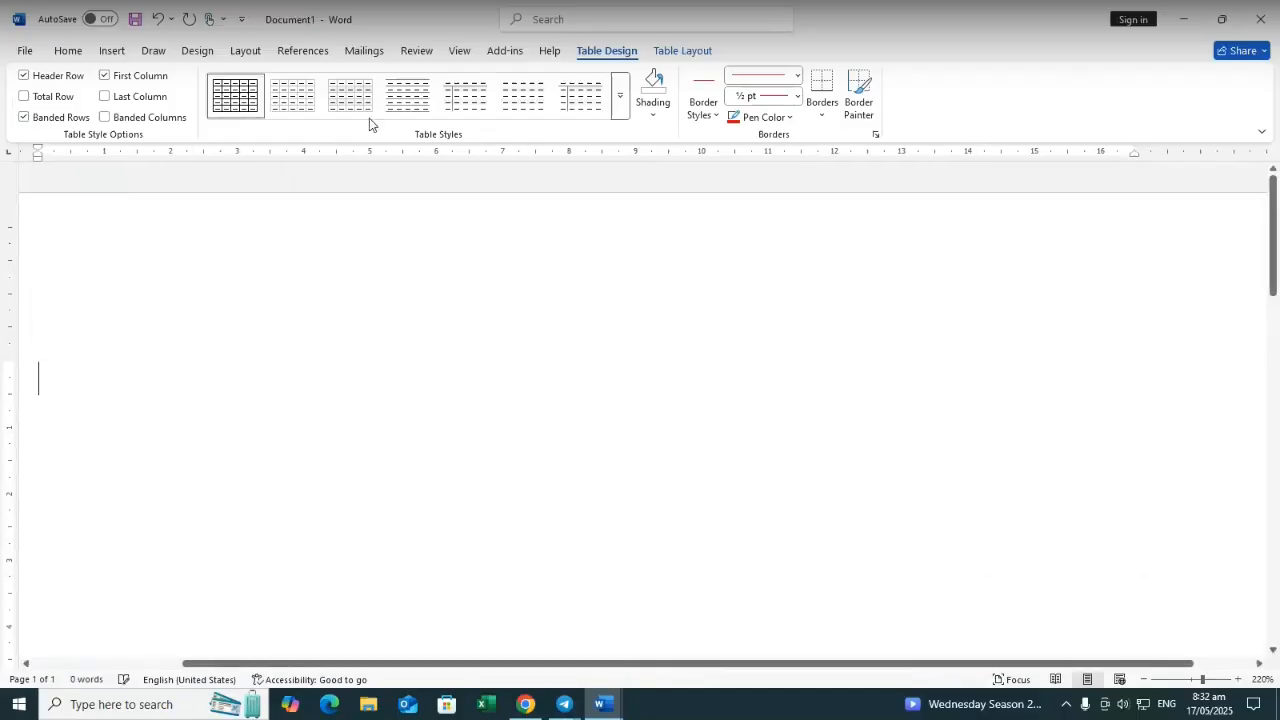
Insert a table with 5 columns and 10 rows by specifying its exact size
{"action": "left_click", "coordinate": [112, 50]}
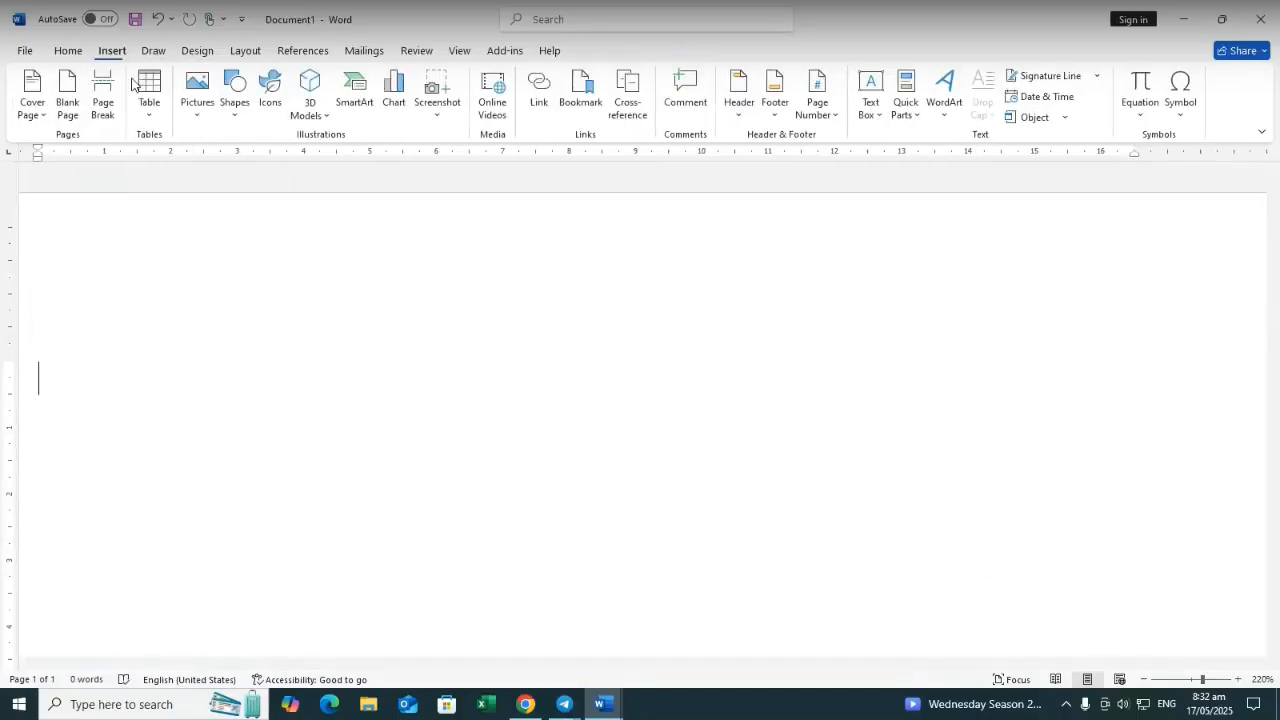
{"action": "left_click", "coordinate": [149, 110]}
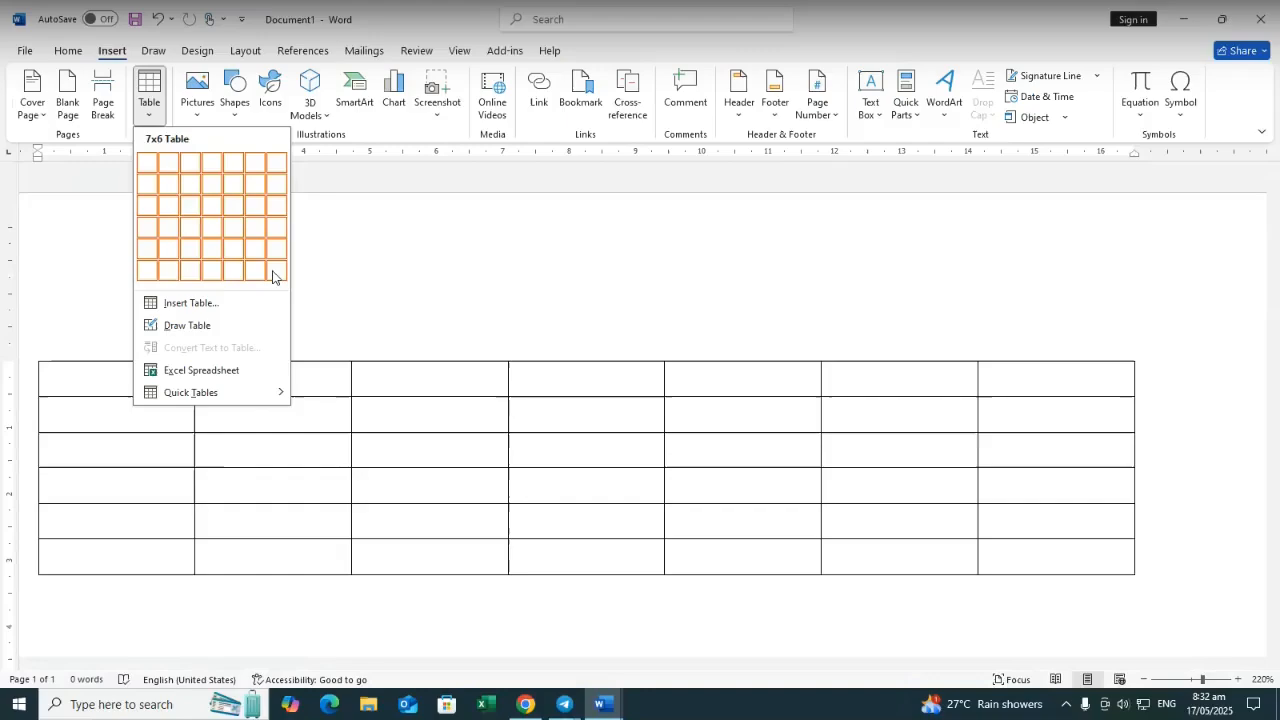
{"action": "left_click", "coordinate": [188, 306]}
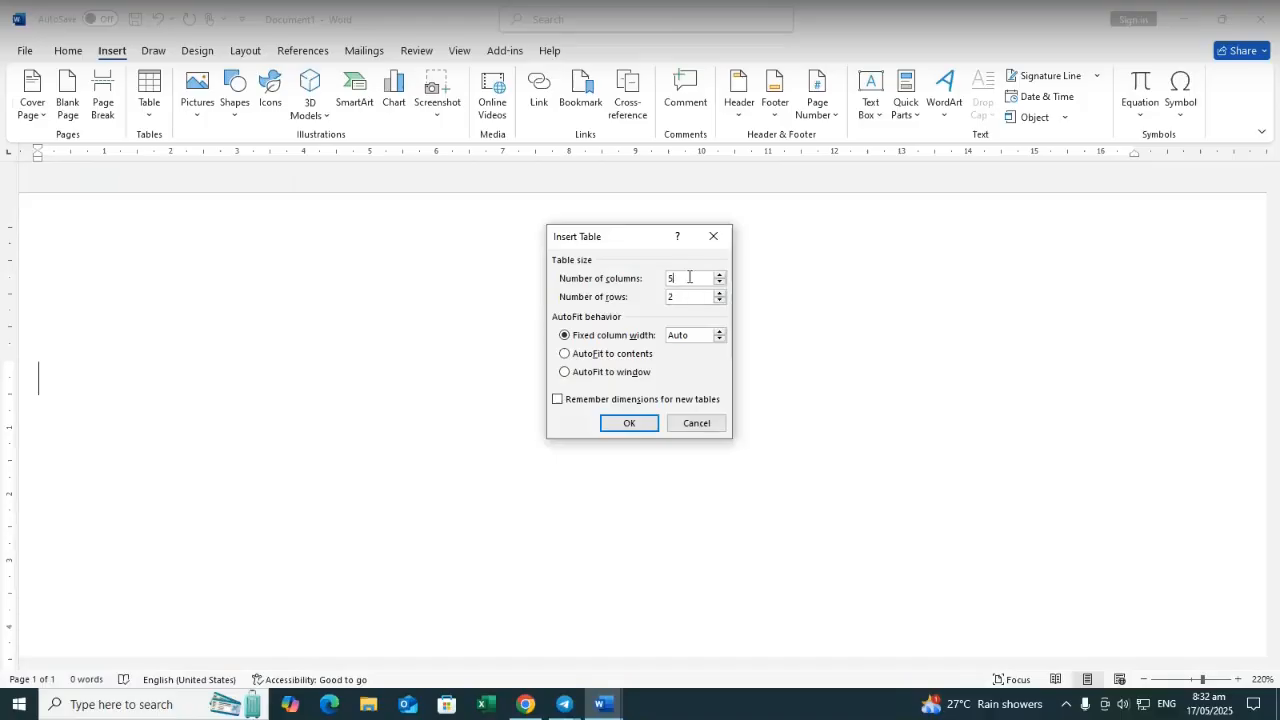
{"action": "key", "text": "BackSpace"}
{"action": "type", "text": "5"}
{"action": "left_click", "coordinate": [693, 292]}
{"action": "key", "text": "BackSpace"}
{"action": "type", "text": "10"}
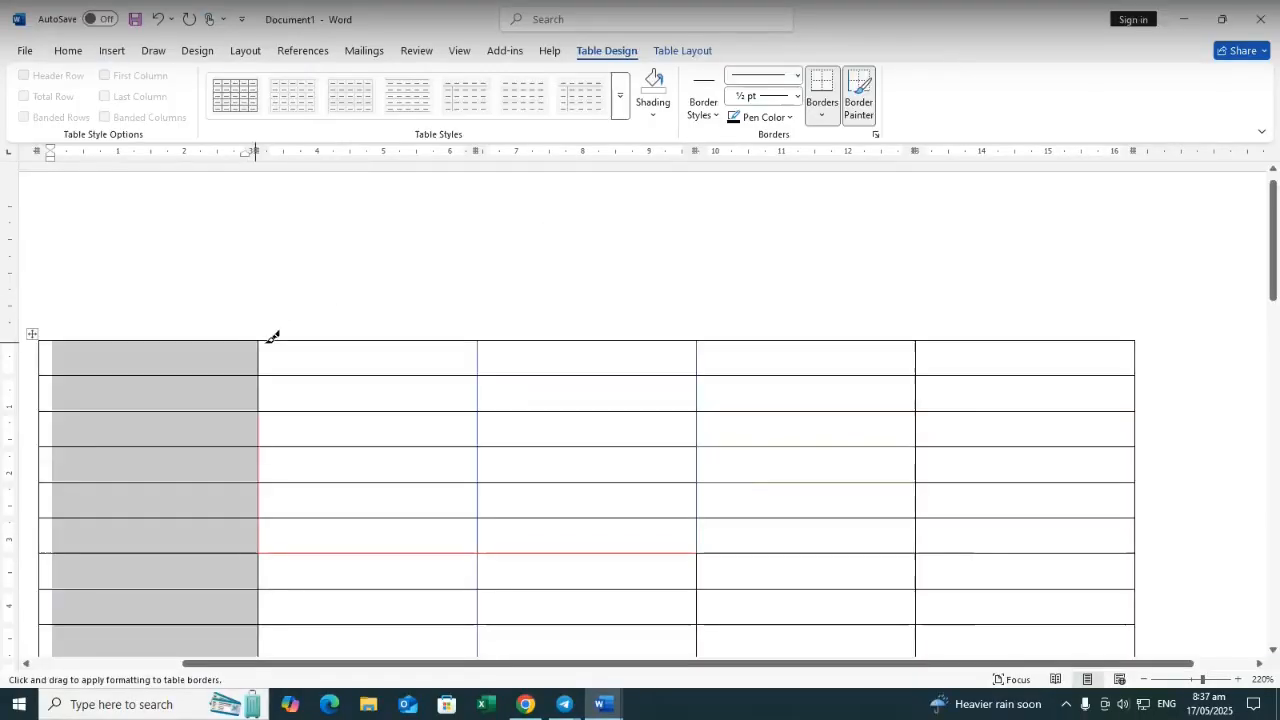
Set the table border pen color to a pink shade from the standard palette of additional colors
{"action": "left_click", "coordinate": [789, 118]}
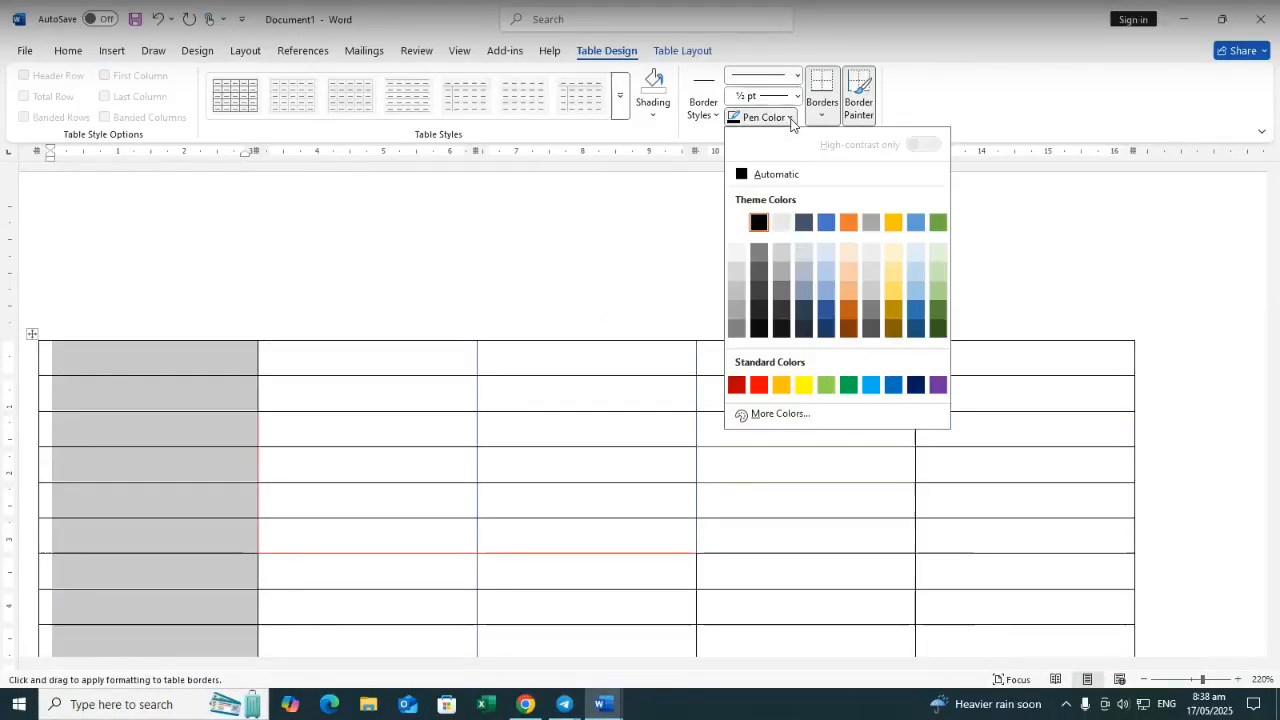
{"action": "left_click", "coordinate": [788, 181]}
{"action": "left_click", "coordinate": [780, 118]}
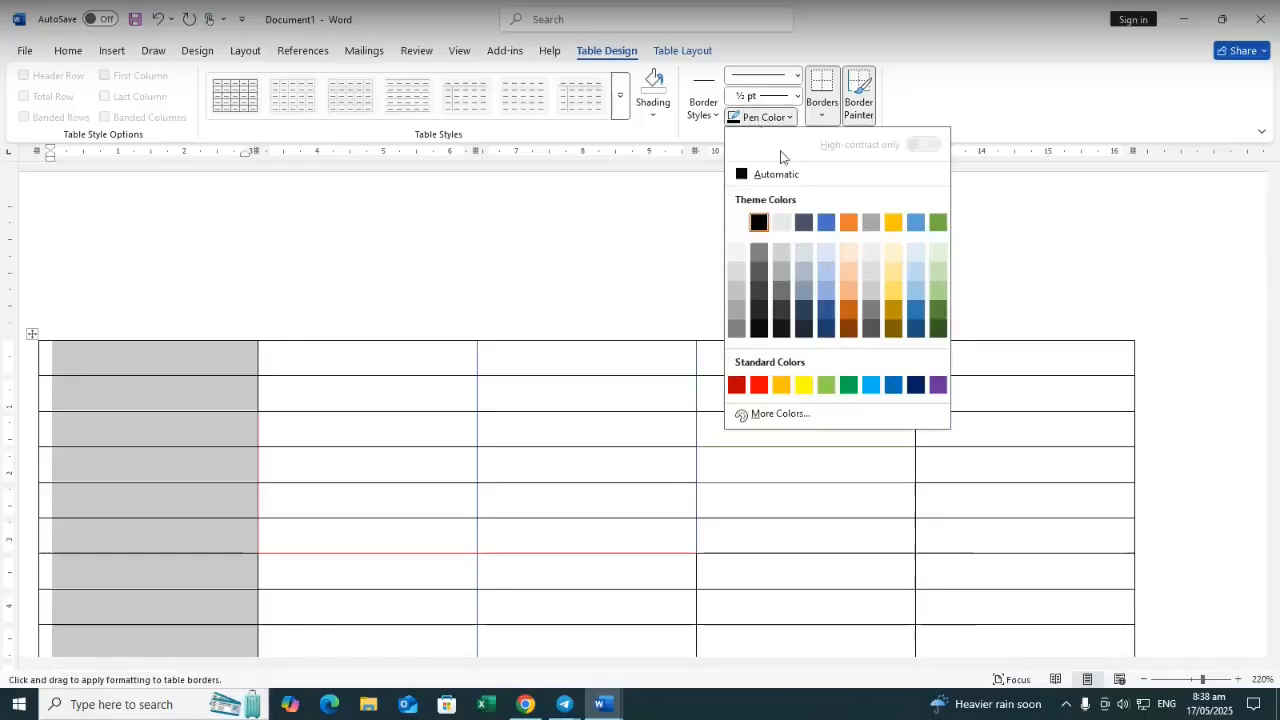
{"action": "left_click", "coordinate": [791, 413]}
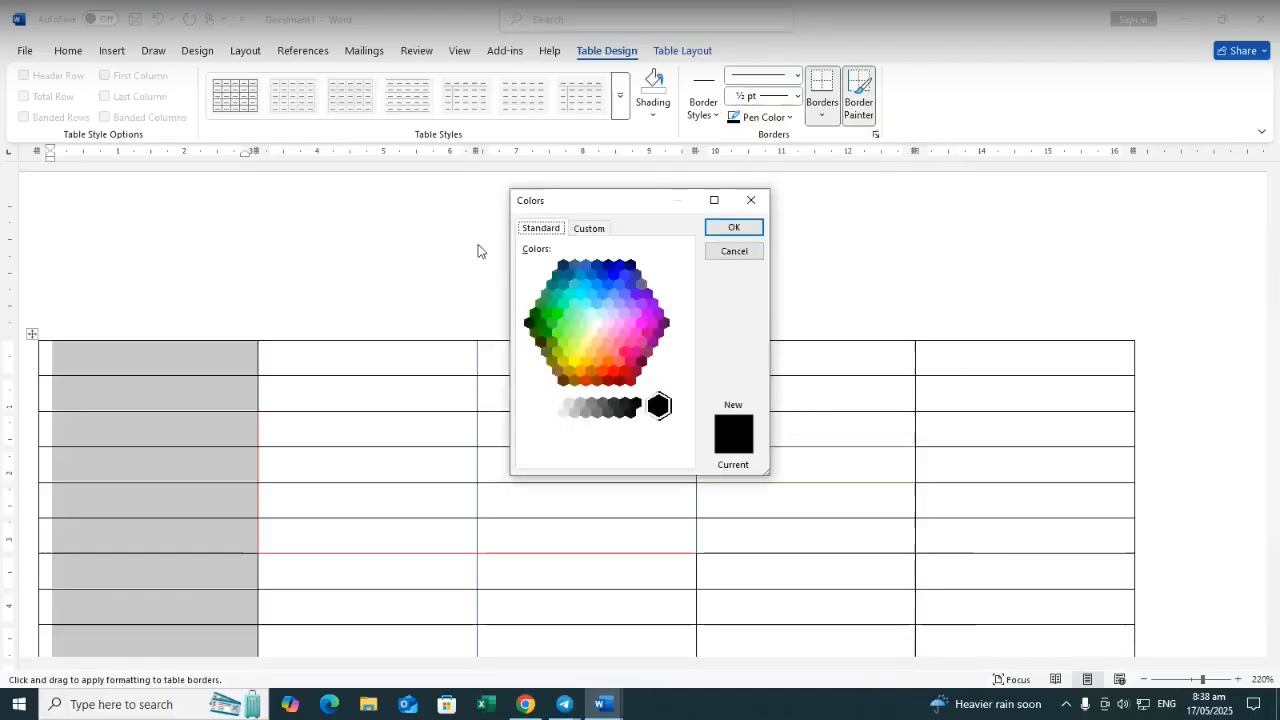
{"action": "left_click", "coordinate": [560, 357]}
{"action": "left_click", "coordinate": [566, 336]}
{"action": "left_click", "coordinate": [608, 304]}
{"action": "left_click", "coordinate": [596, 274]}
{"action": "left_click", "coordinate": [642, 303]}
{"action": "left_click", "coordinate": [640, 354]}
{"action": "left_click", "coordinate": [608, 342]}
{"action": "left_click", "coordinate": [635, 314]}
{"action": "left_click", "coordinate": [643, 344]}
{"action": "left_click", "coordinate": [612, 337]}
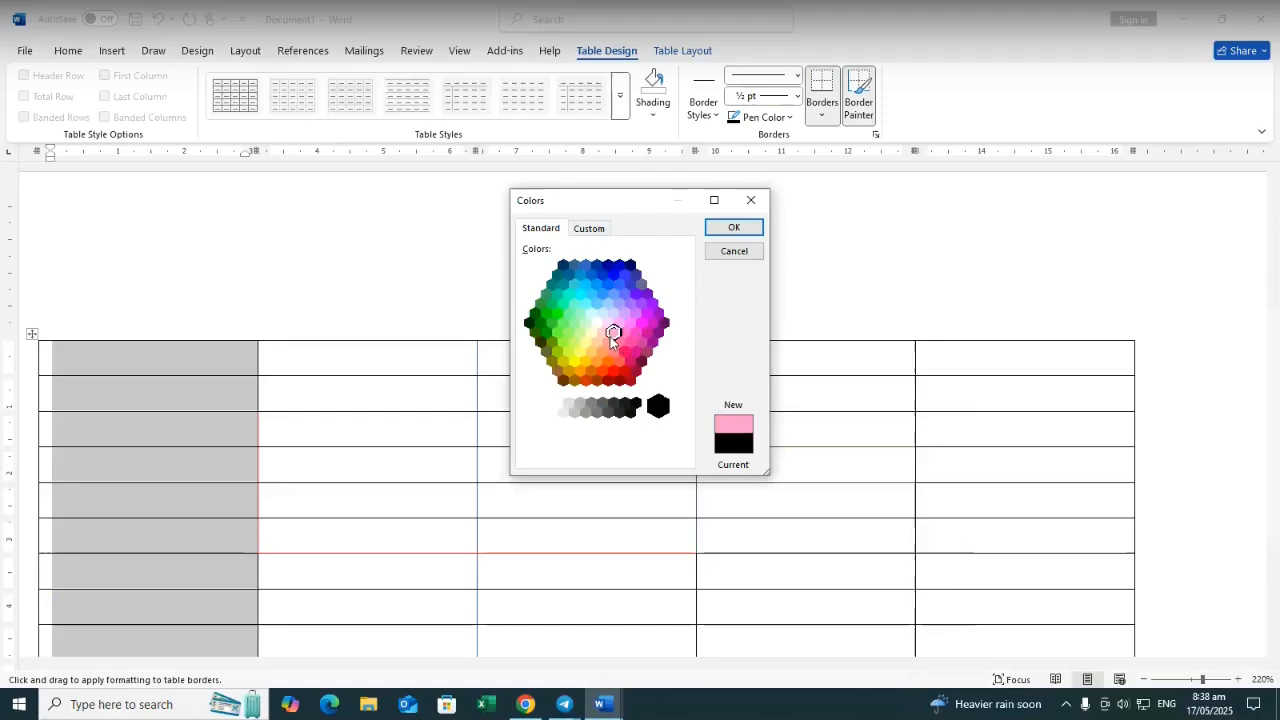
{"action": "left_click", "coordinate": [625, 335]}
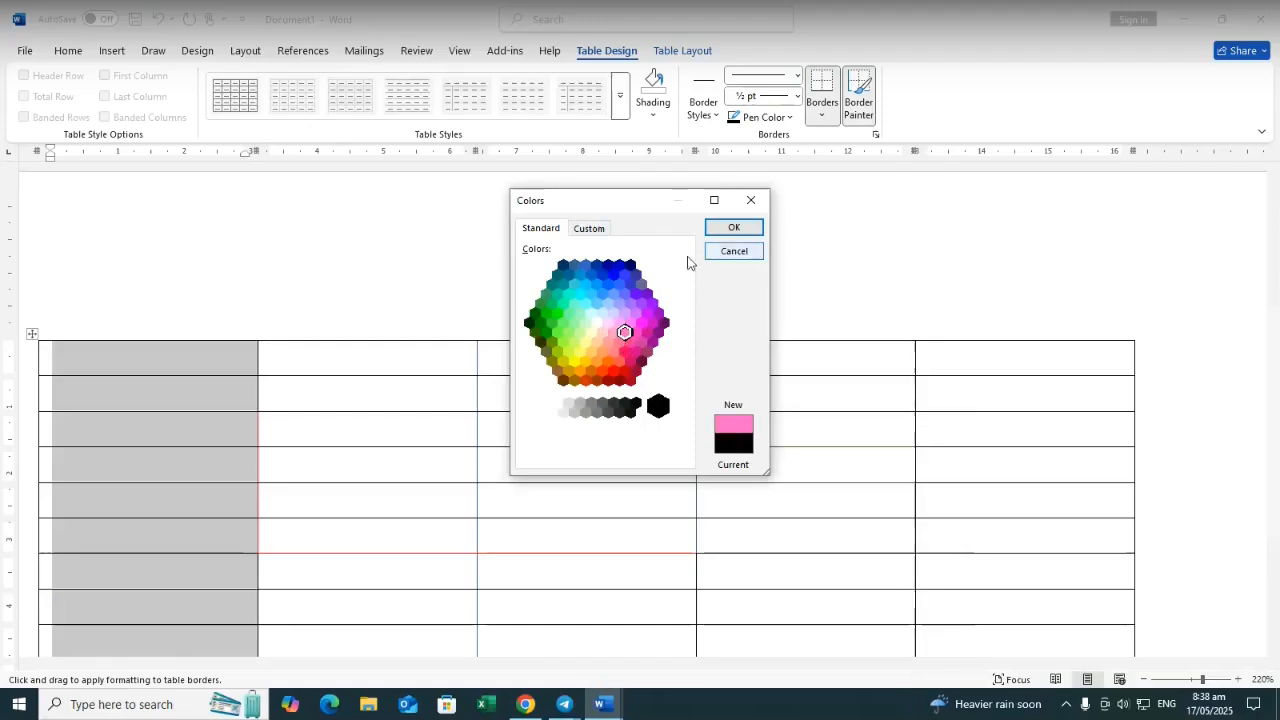
{"action": "left_click", "coordinate": [734, 229]}
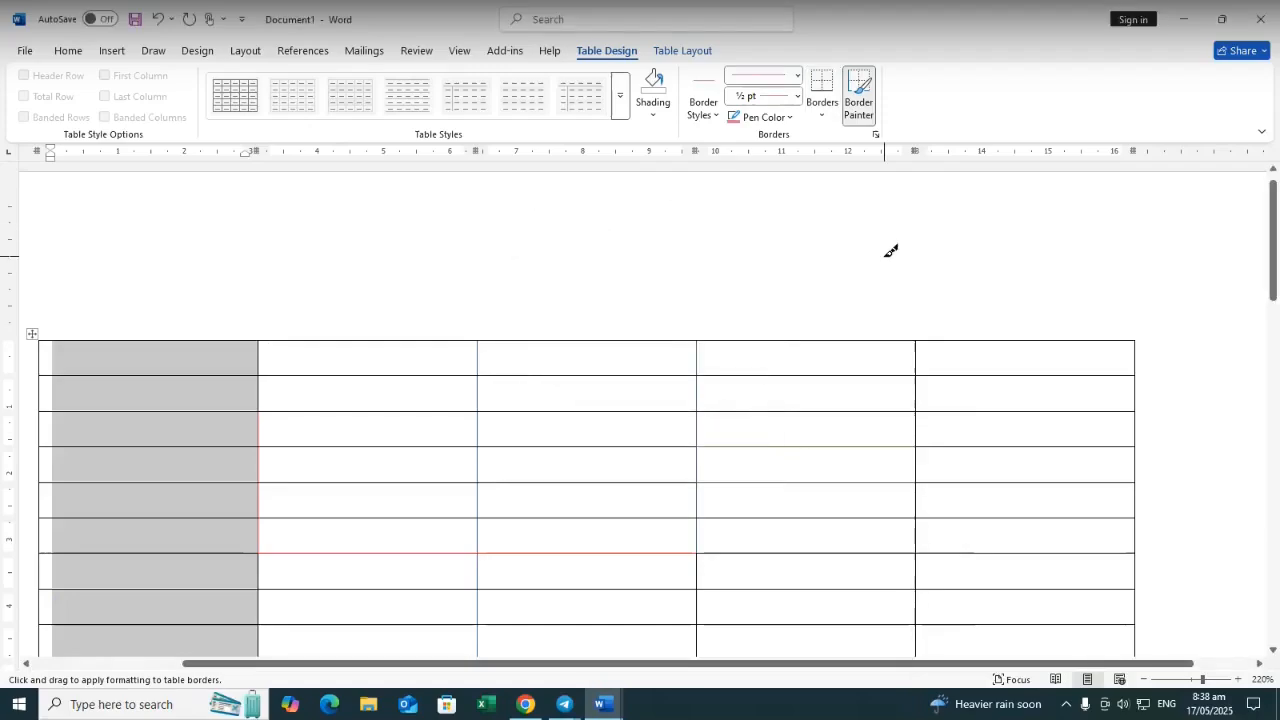
Paint pink borders along the table's top edge and below the second row in the third and fourth columns
{"action": "left_click", "coordinate": [670, 341]}
{"action": "left_click", "coordinate": [846, 341]}
{"action": "left_click", "coordinate": [842, 369]}
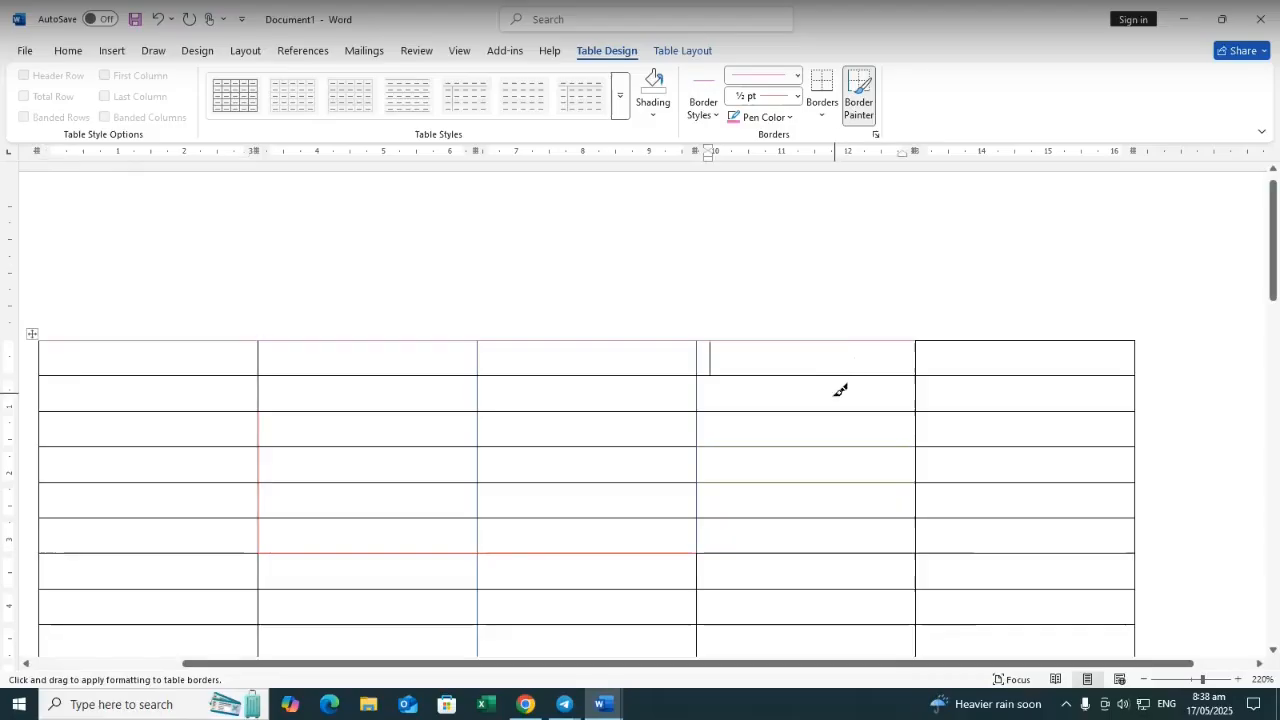
{"action": "left_click", "coordinate": [833, 410]}
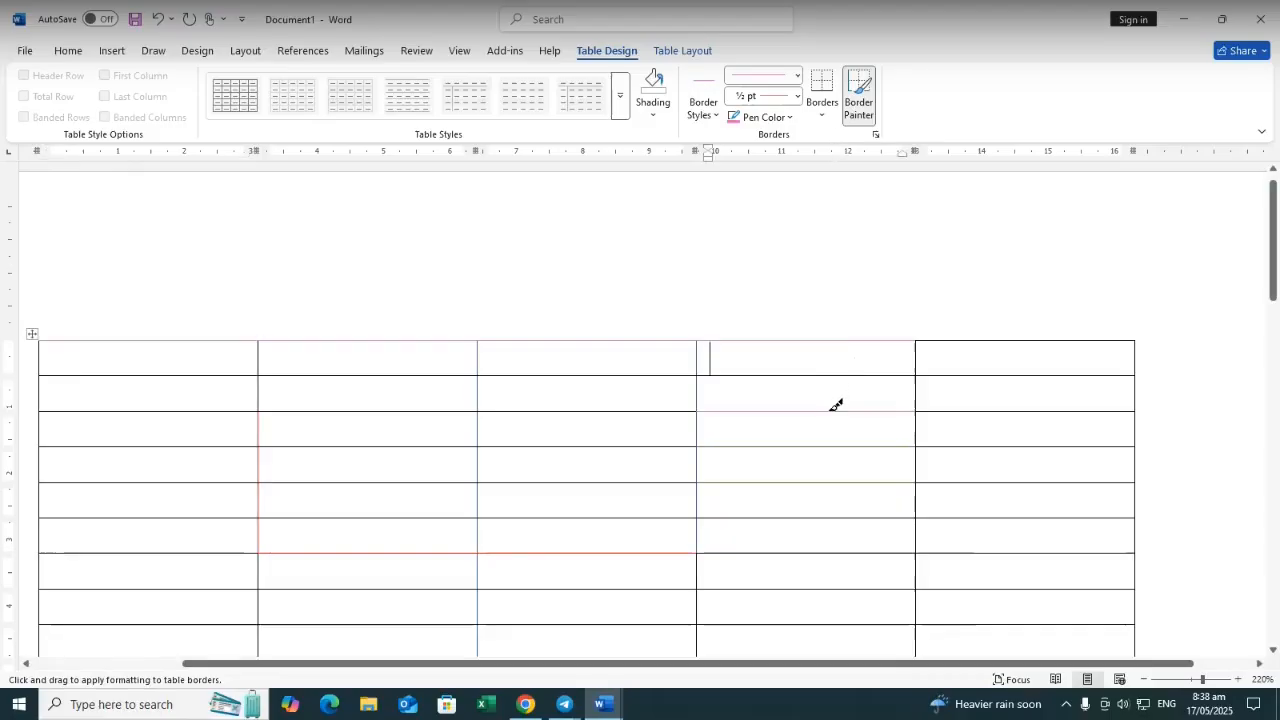
{"action": "left_click", "coordinate": [670, 406]}
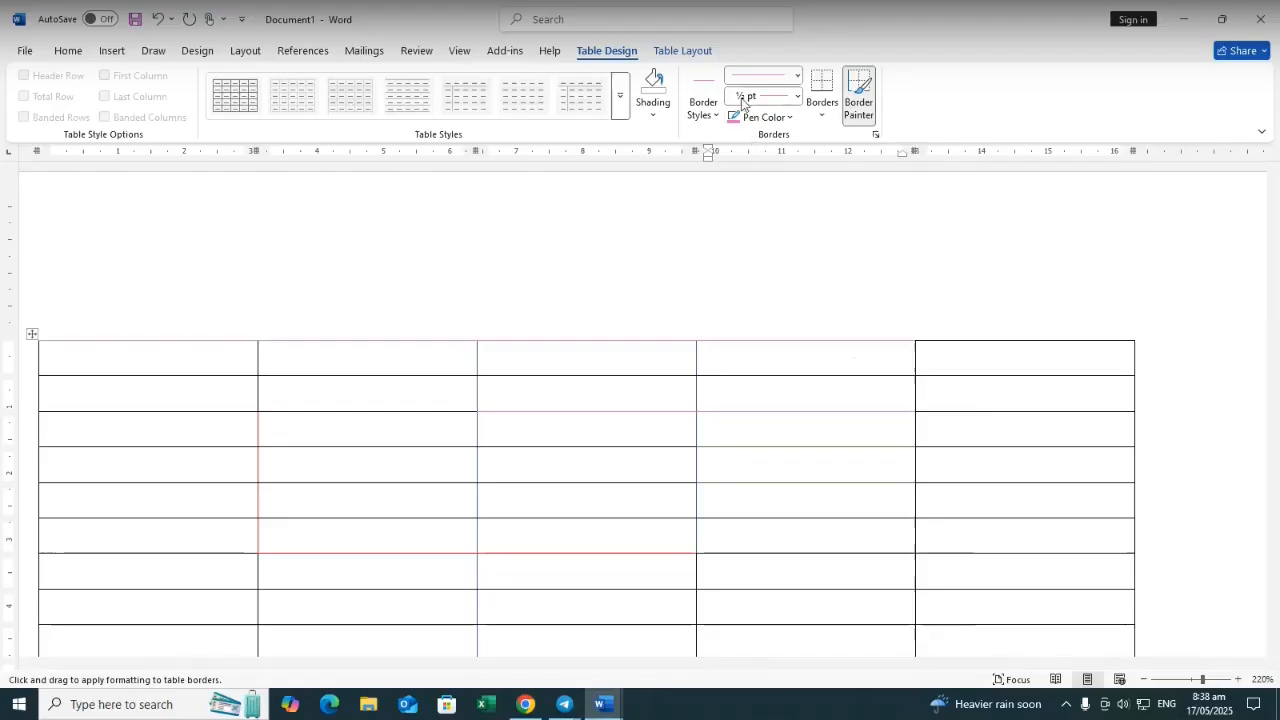
Turn off the Border Painter and apply the plain black grid table style to the whole table
{"action": "left_click", "coordinate": [858, 100]}
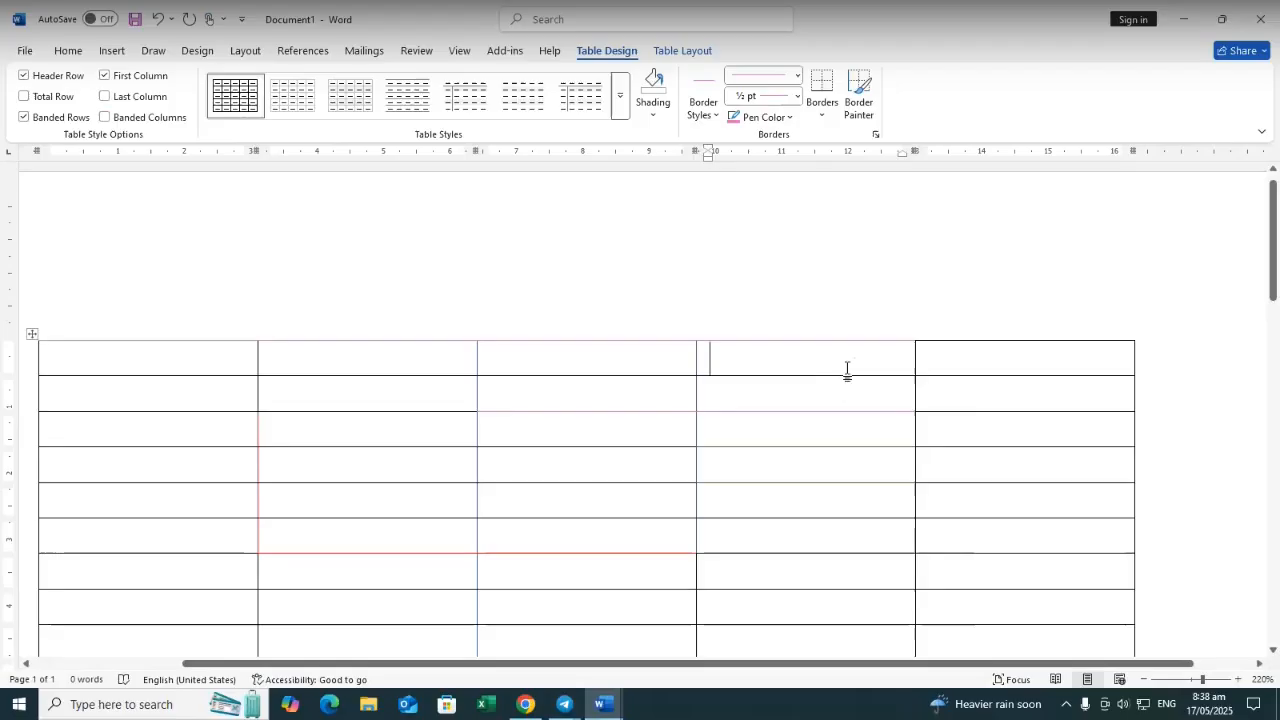
{"action": "left_click", "coordinate": [861, 301]}
{"action": "left_click", "coordinate": [490, 465]}
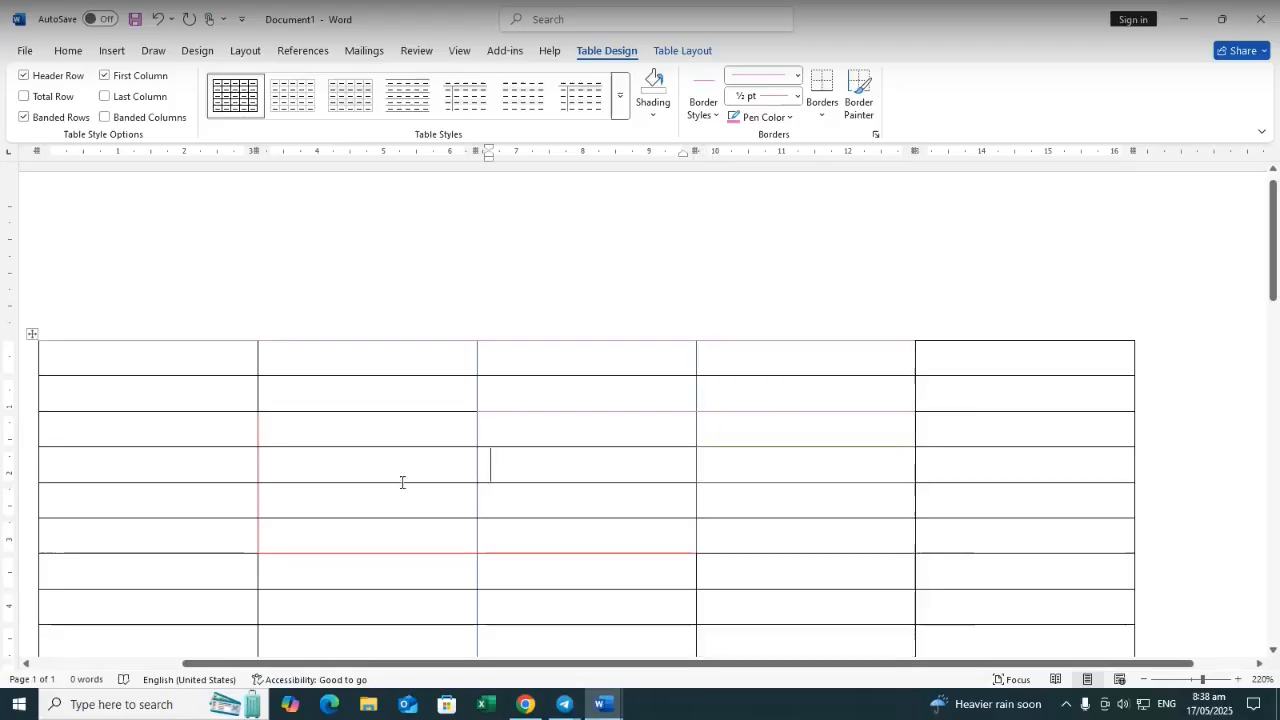
{"action": "left_click", "coordinate": [33, 337]}
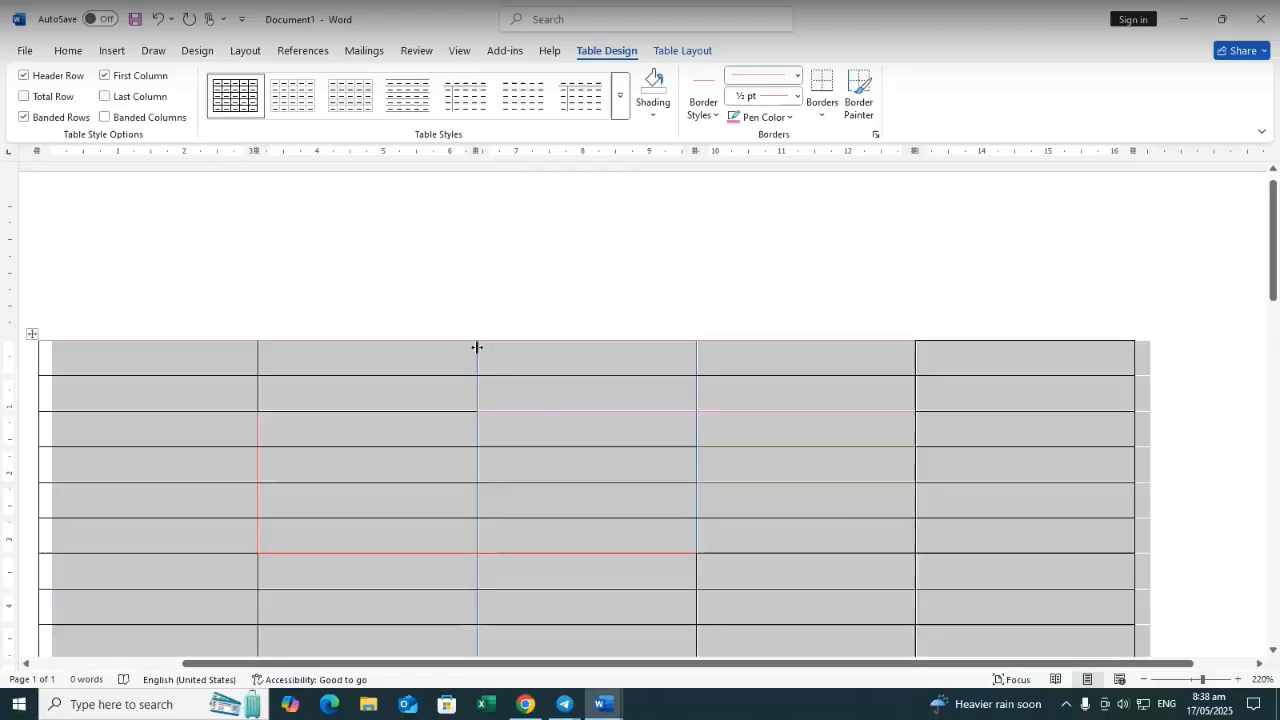
{"action": "left_click", "coordinate": [247, 109]}
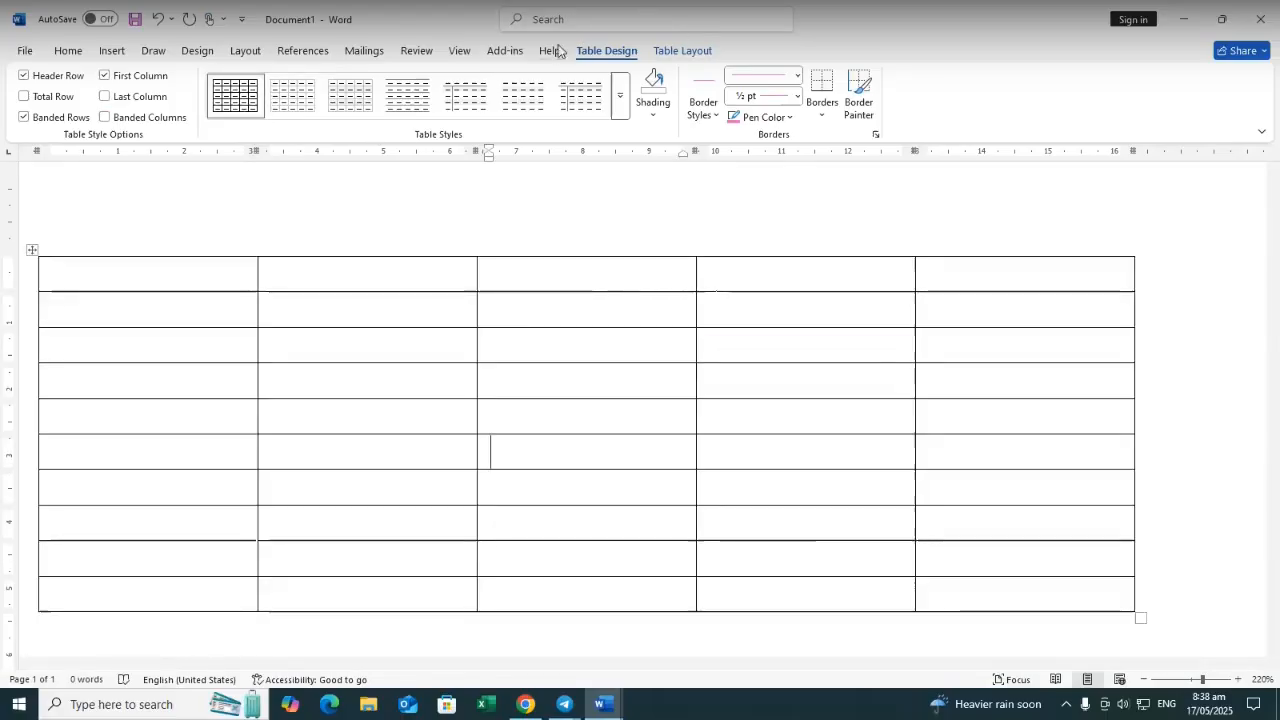
{"action": "left_click", "coordinate": [683, 51]}
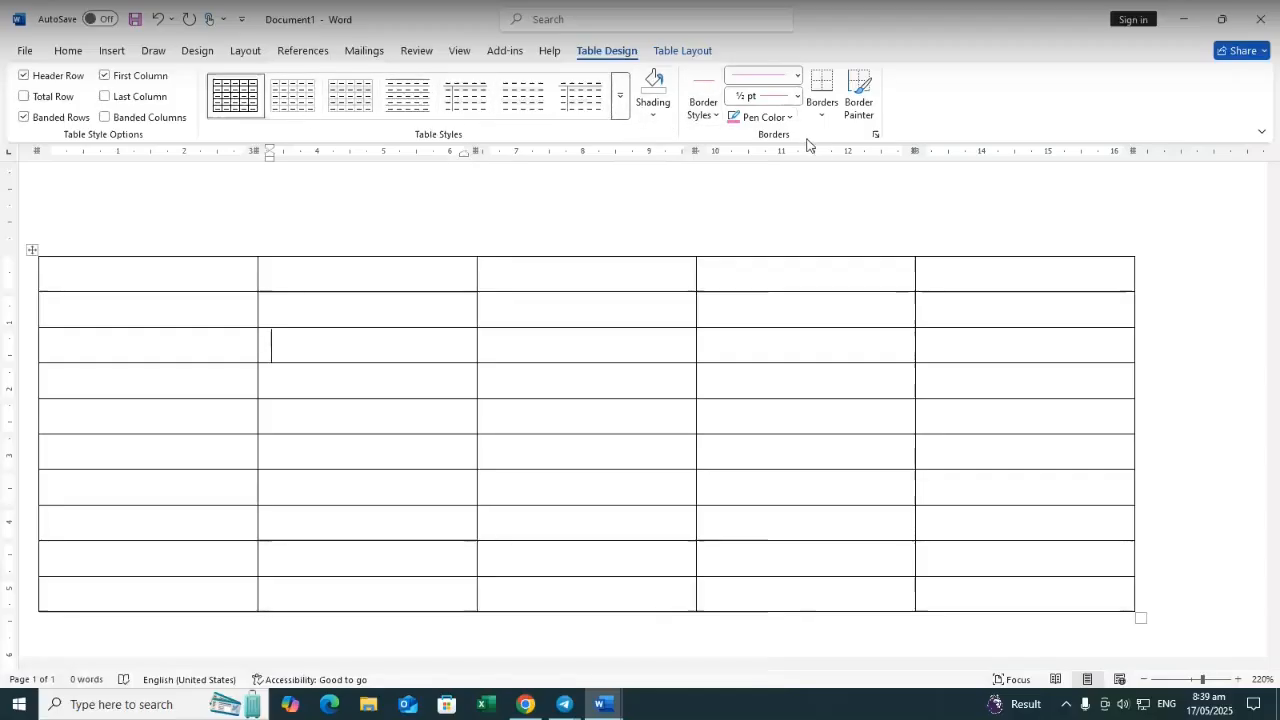
{"action": "left_click", "coordinate": [798, 97]}
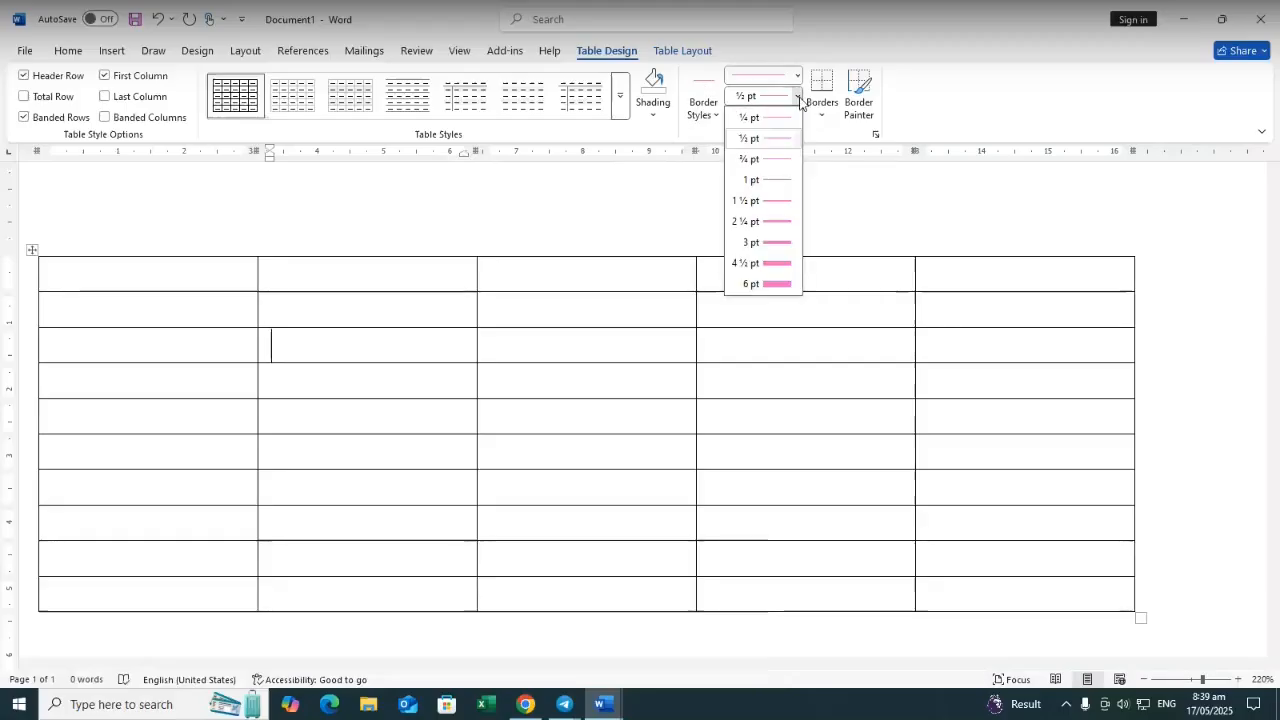
{"action": "left_click", "coordinate": [913, 269]}
{"action": "left_click", "coordinate": [668, 262]}
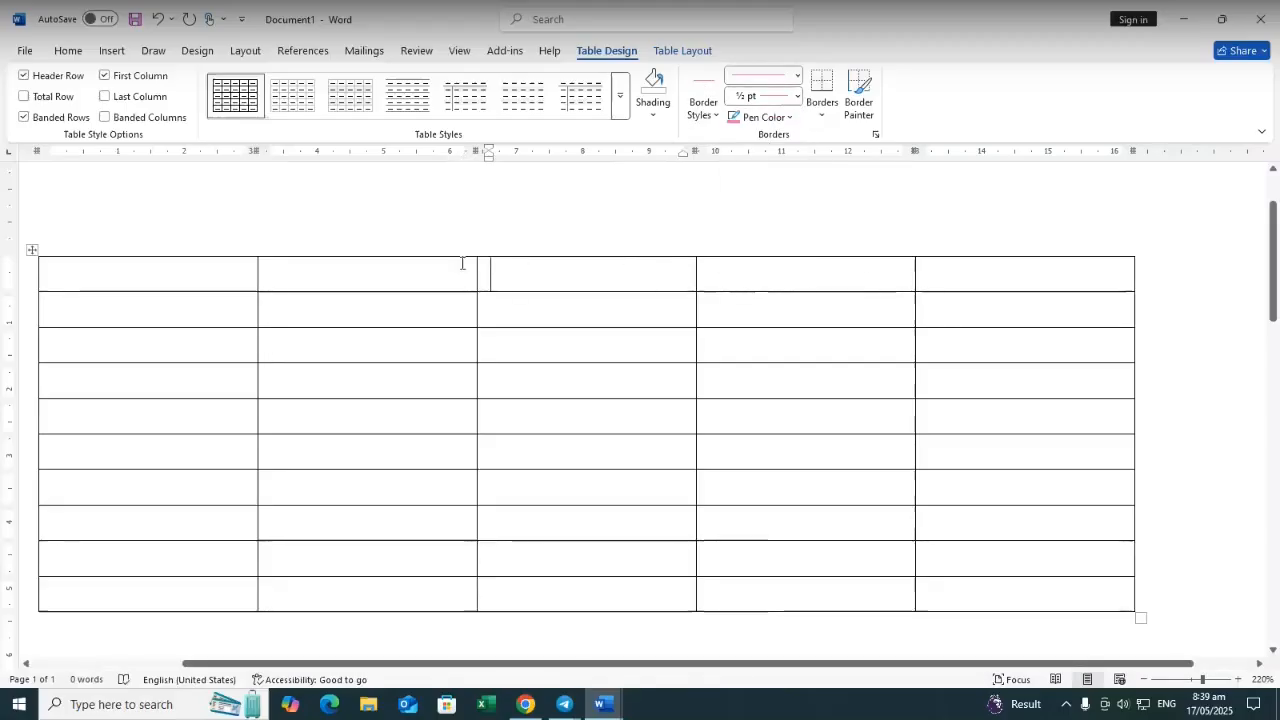
Set the border weight to 3 pt and paint pink borders above and below the first-row cell in the fourth column
{"action": "left_click", "coordinate": [32, 250]}
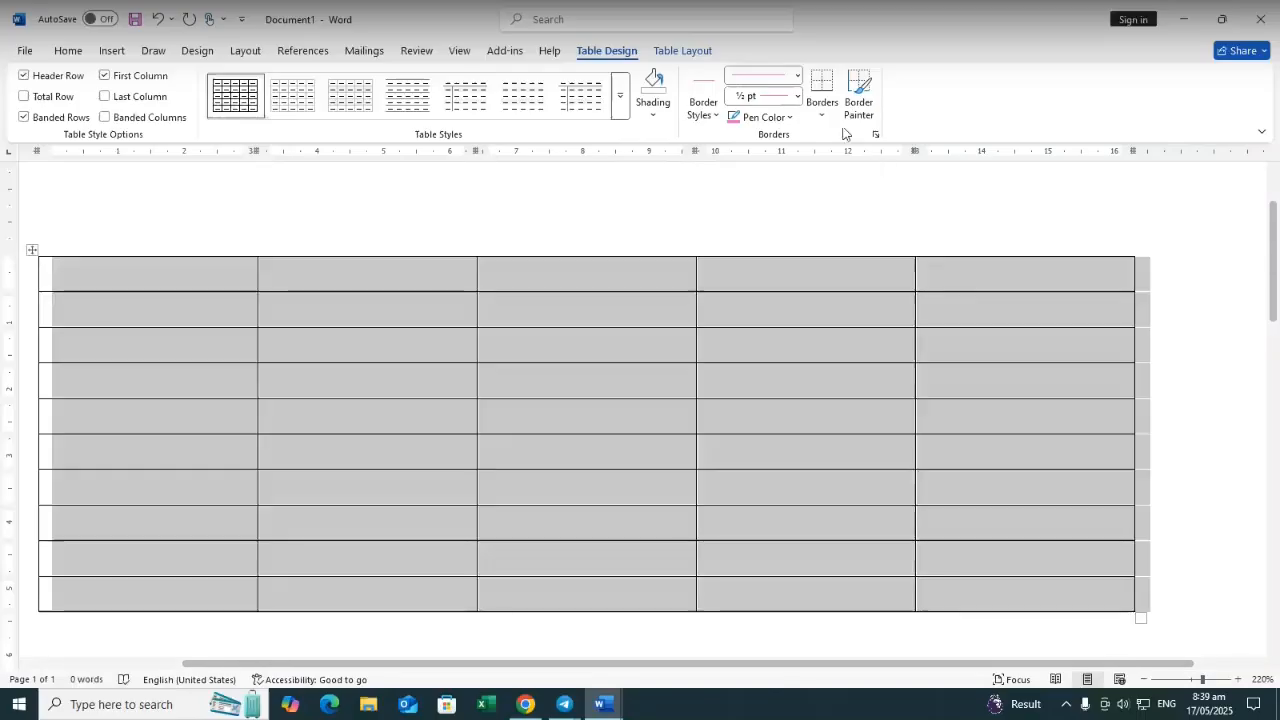
{"action": "left_click", "coordinate": [797, 97]}
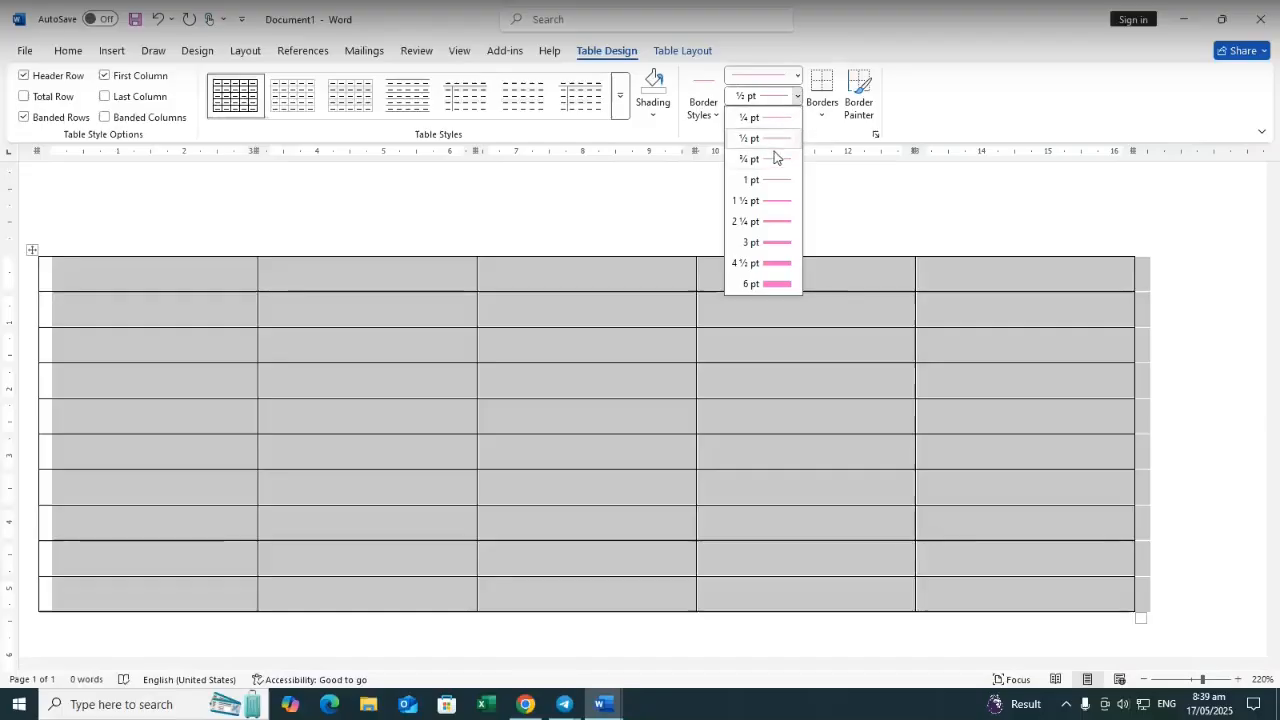
{"action": "left_click", "coordinate": [779, 242]}
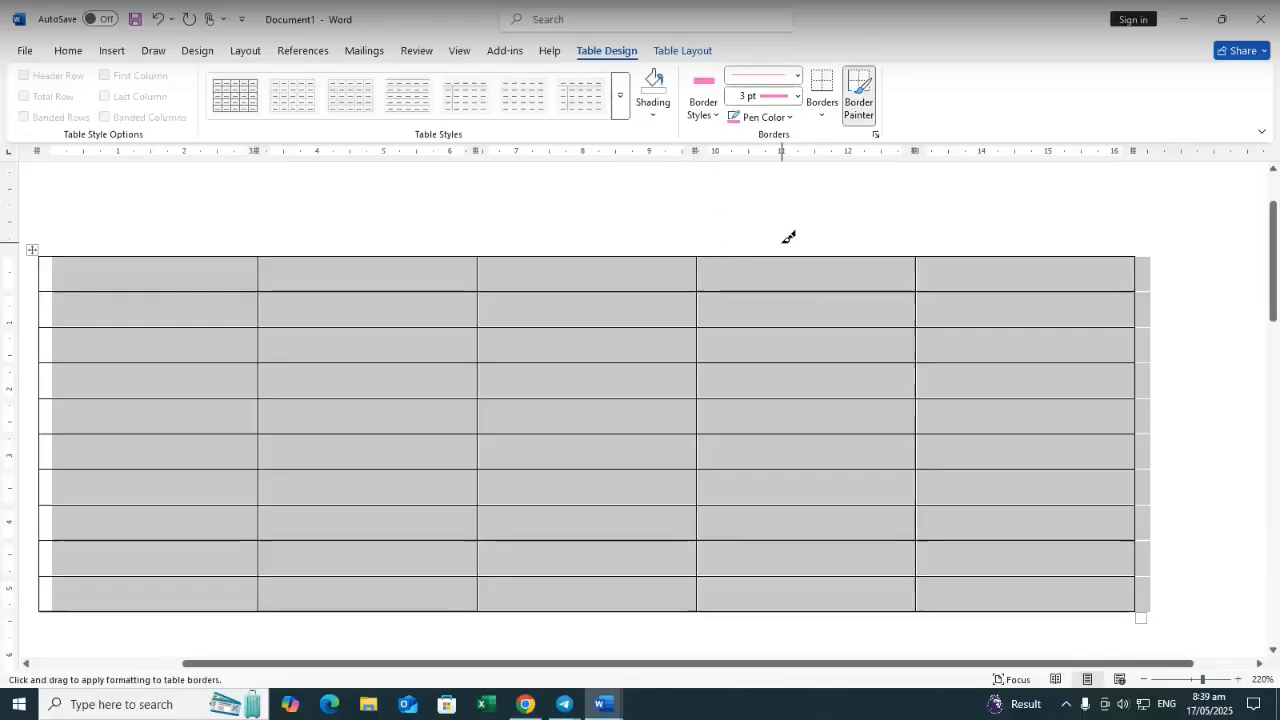
{"action": "left_click", "coordinate": [741, 255]}
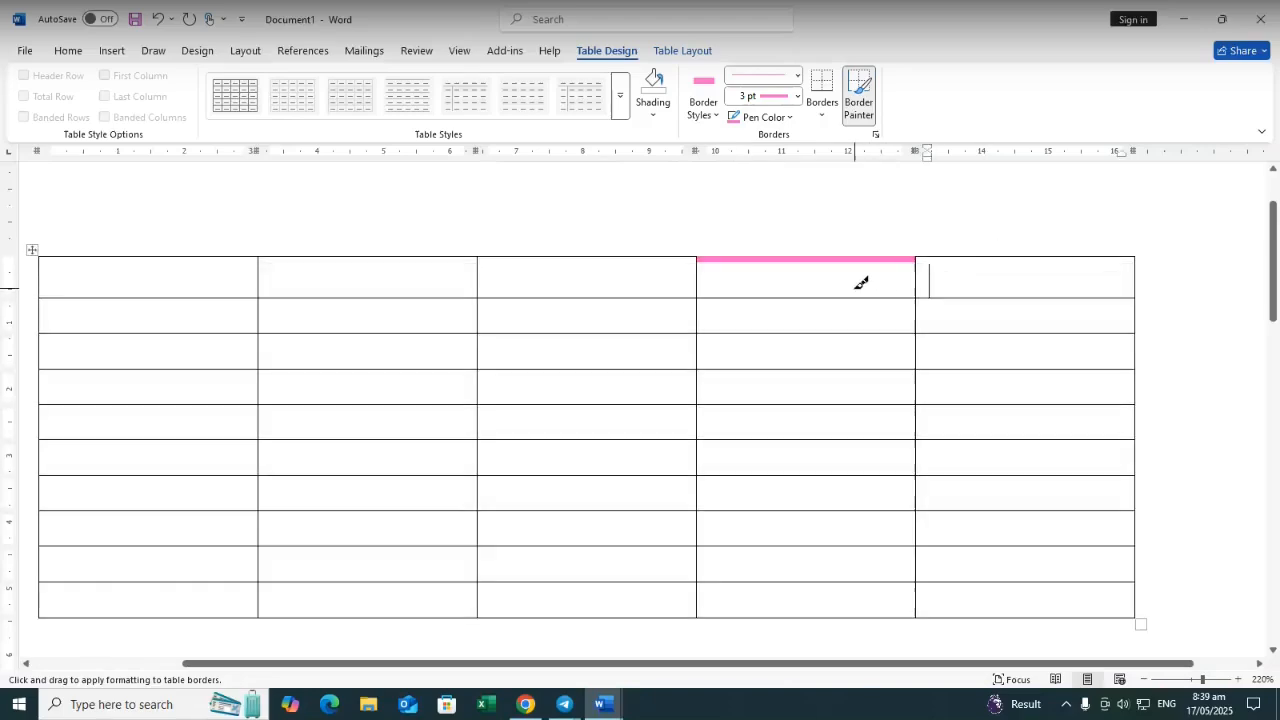
{"action": "left_click", "coordinate": [864, 285]}
{"action": "left_click", "coordinate": [862, 294]}
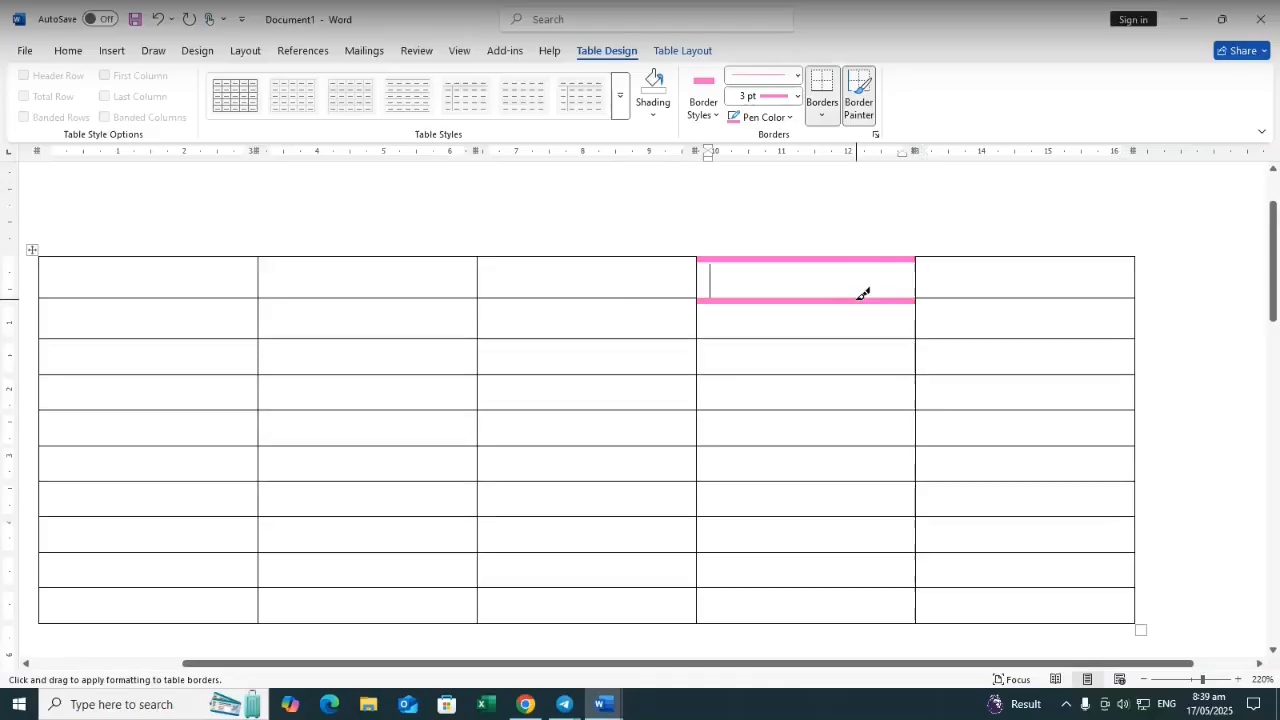
Set the border weight to 1 ½ pt and paint pink borders above and below the third-row cell in the third column
{"action": "left_click", "coordinate": [798, 96]}
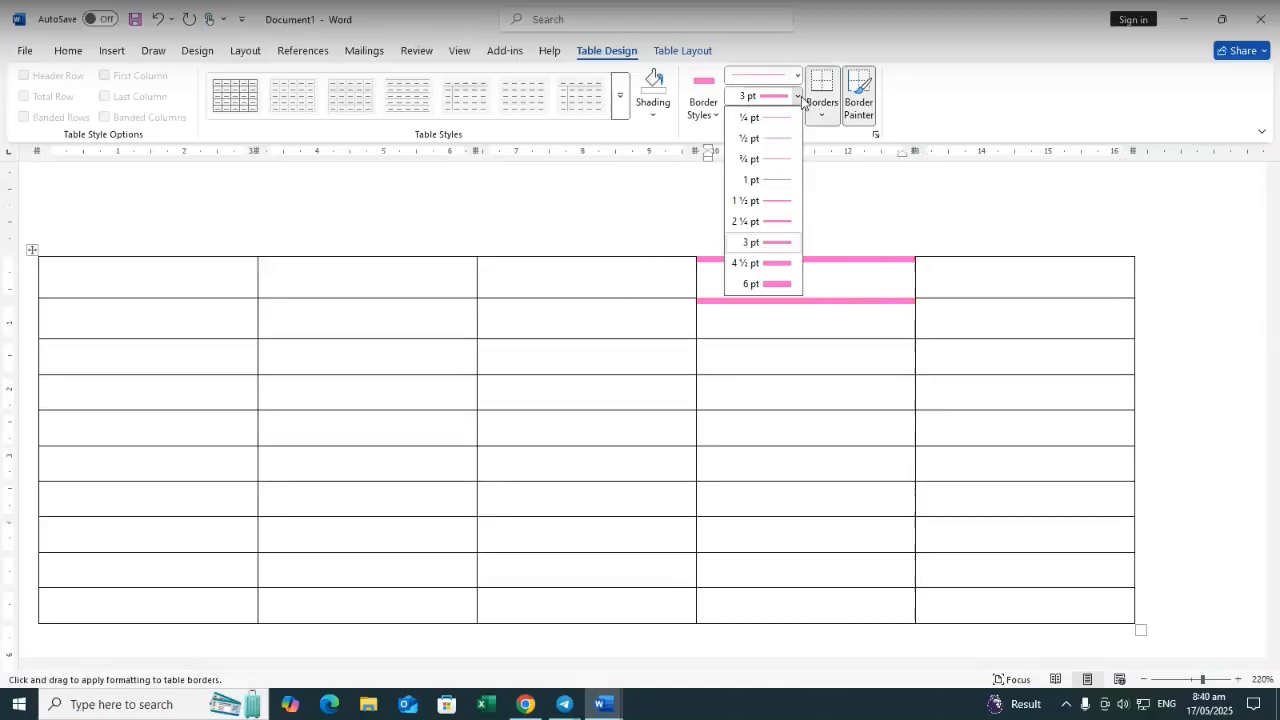
{"action": "left_click", "coordinate": [784, 201]}
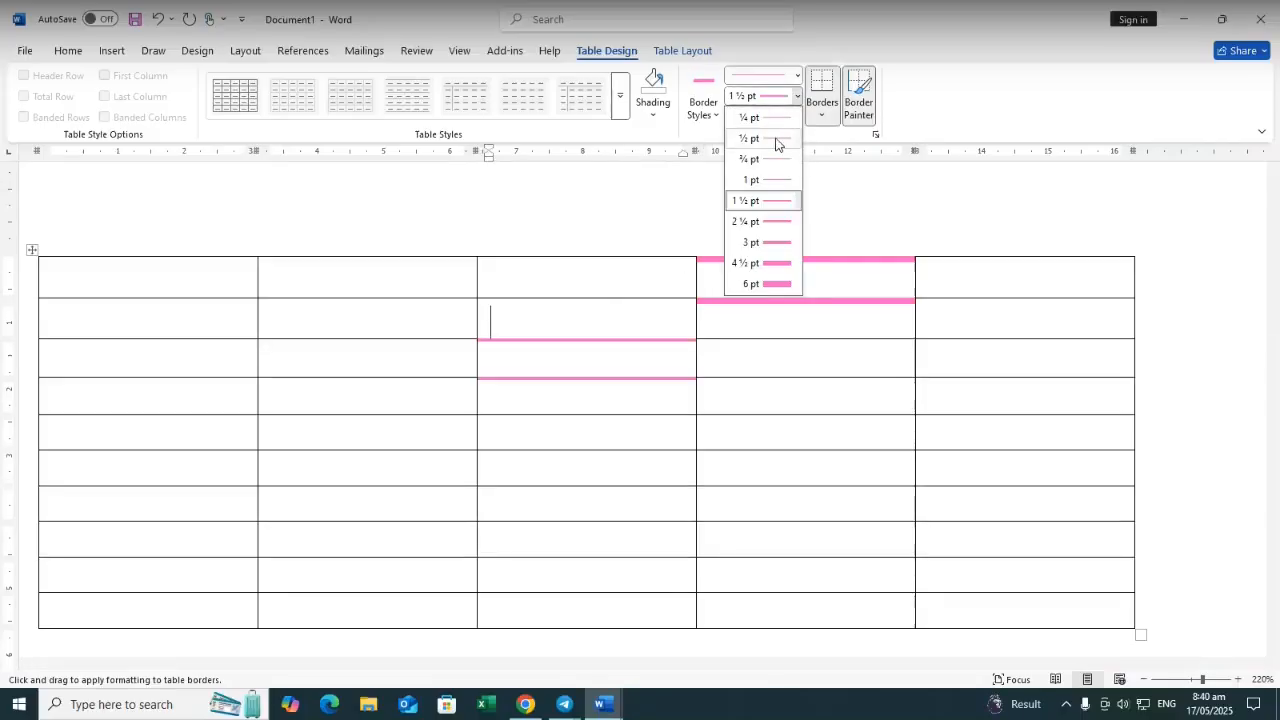
Set the weight to ½ pt and paint pink borders below row four in columns four and five and along the top edge of columns two to five
{"action": "left_click", "coordinate": [774, 140]}
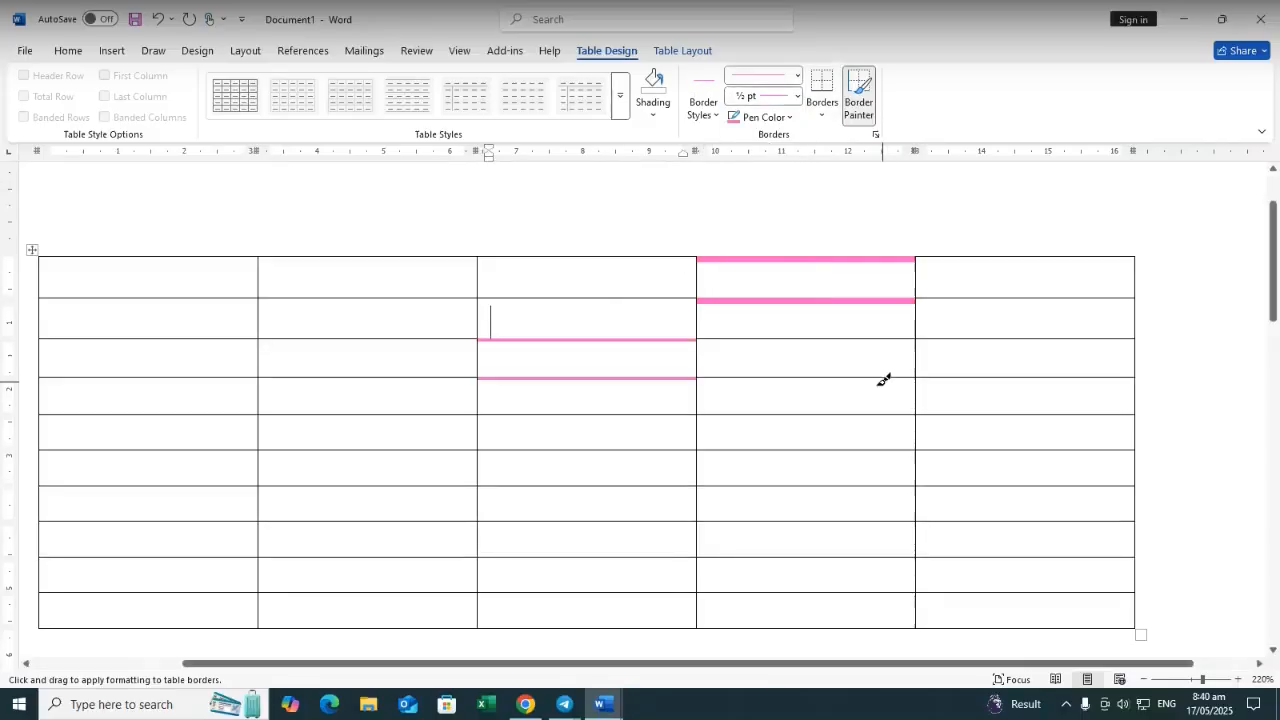
{"action": "left_click", "coordinate": [829, 412]}
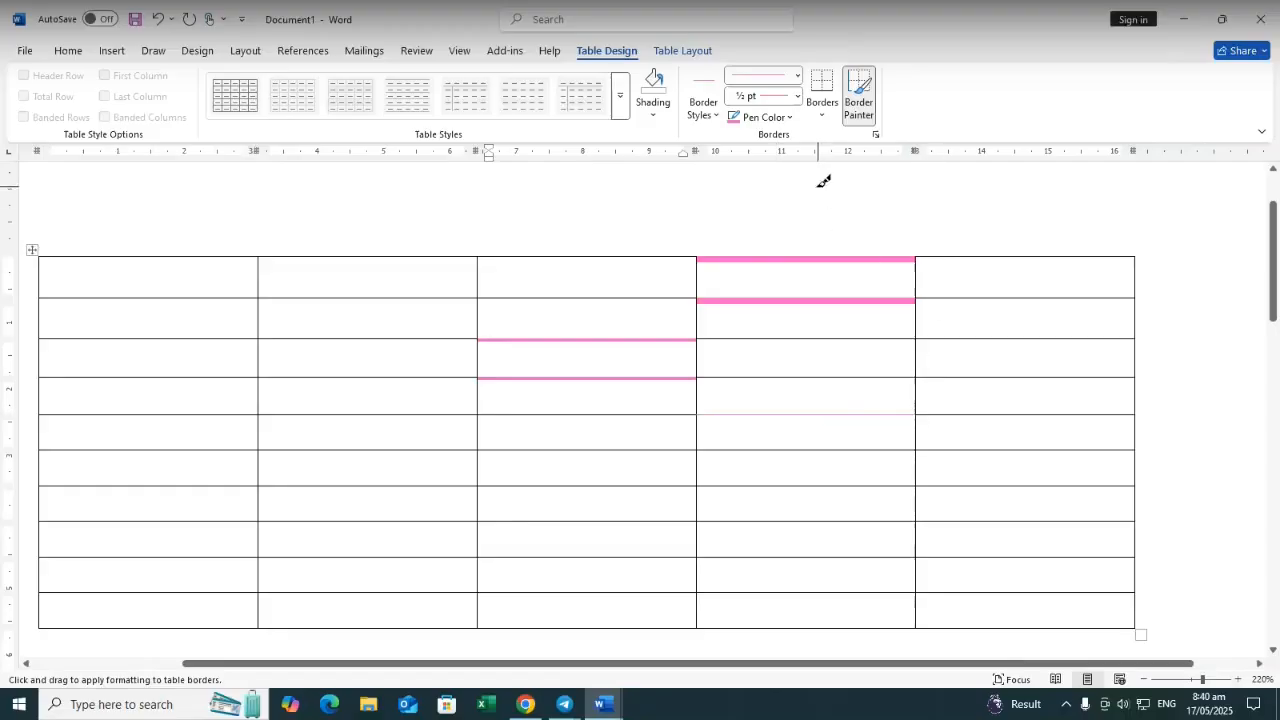
{"action": "mouse_move", "coordinate": [953, 410]}
{"action": "left_mouse_down"}
{"action": "mouse_move", "coordinate": [1153, 416]}
{"action": "mouse_move", "coordinate": [1136, 417]}
{"action": "left_mouse_up"}
{"action": "left_click", "coordinate": [798, 96]}
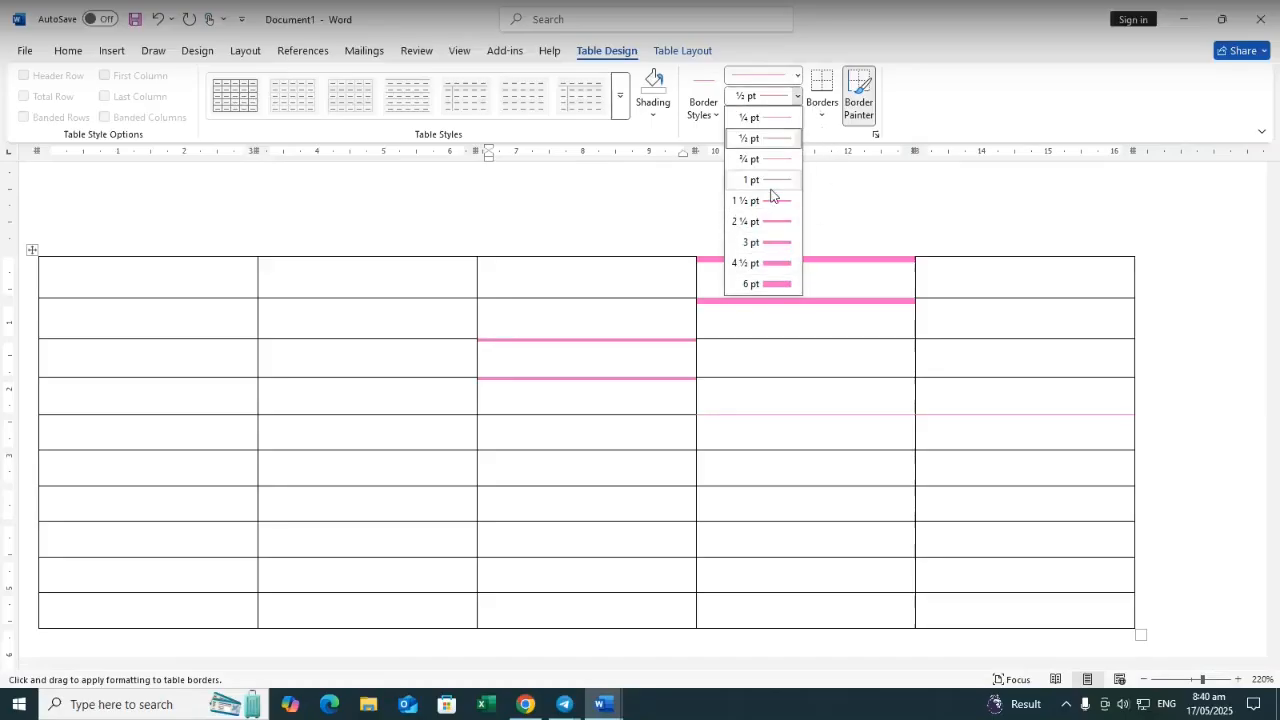
{"action": "left_click", "coordinate": [965, 222]}
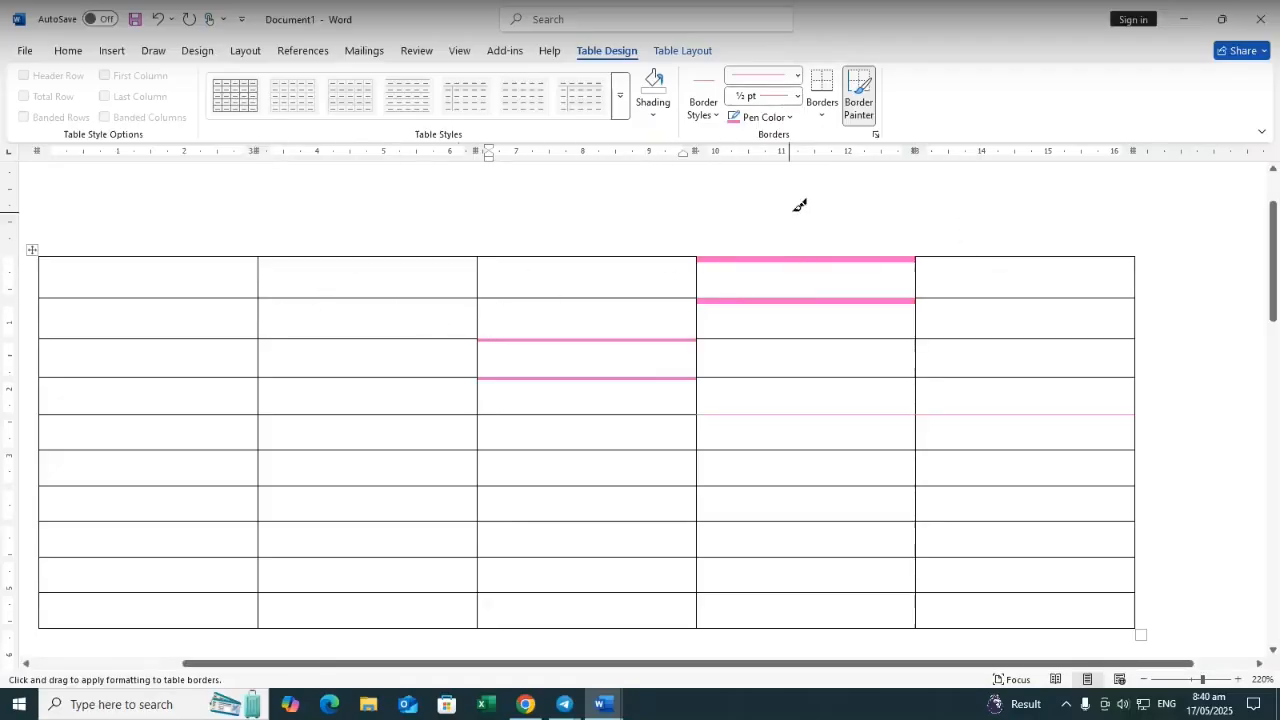
{"action": "left_click", "coordinate": [339, 257]}
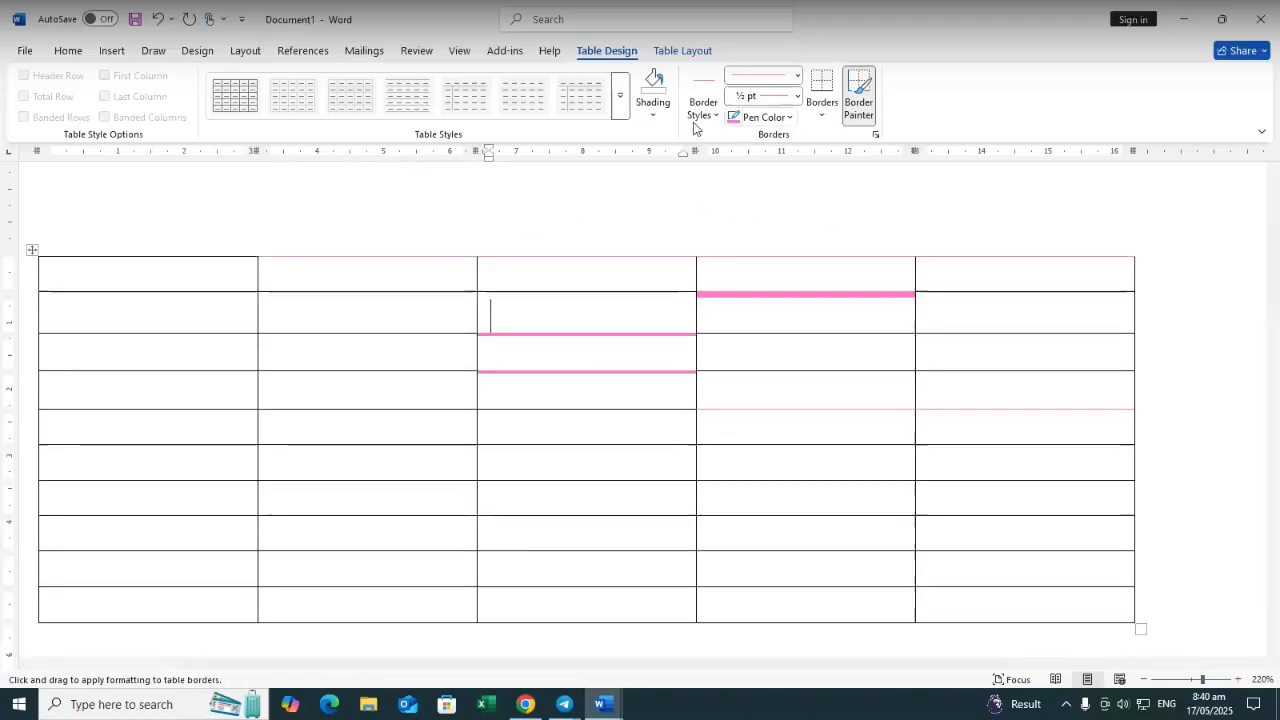
Choose the finely dashed line style and paint it above and below the first cell and below the second-row cell in the second column
{"action": "left_click", "coordinate": [798, 76]}
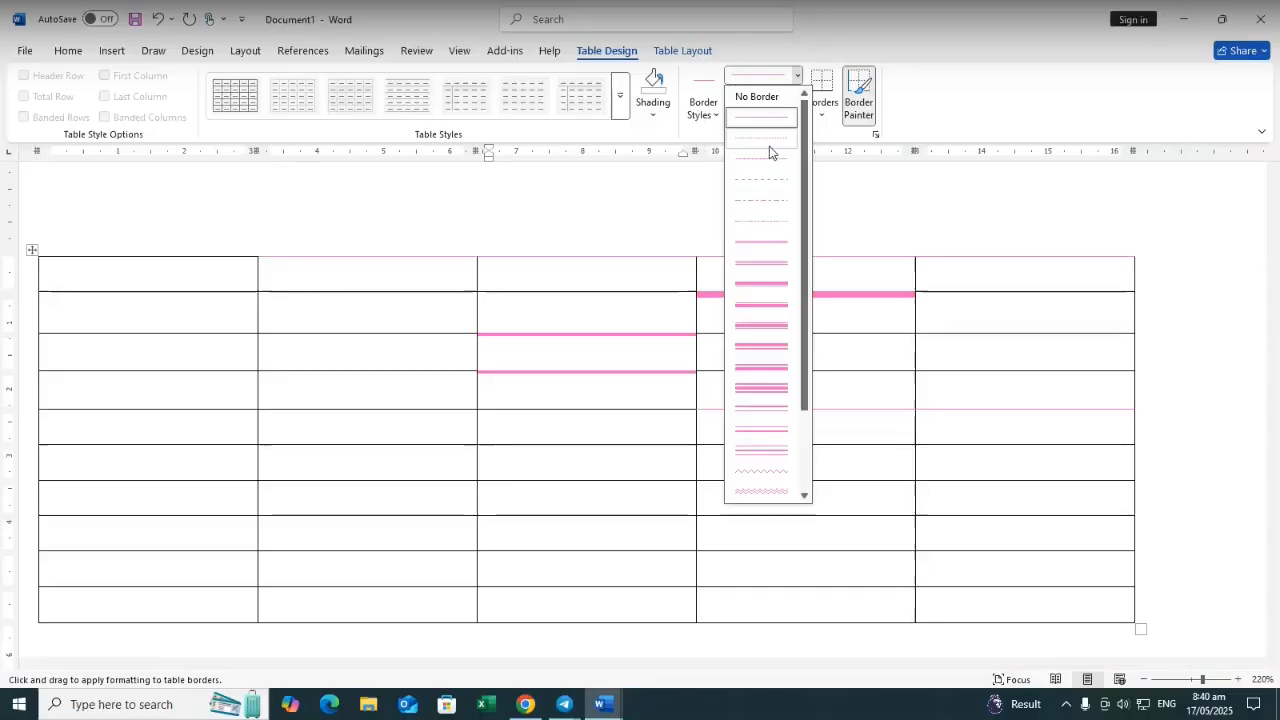
{"action": "left_click", "coordinate": [744, 166]}
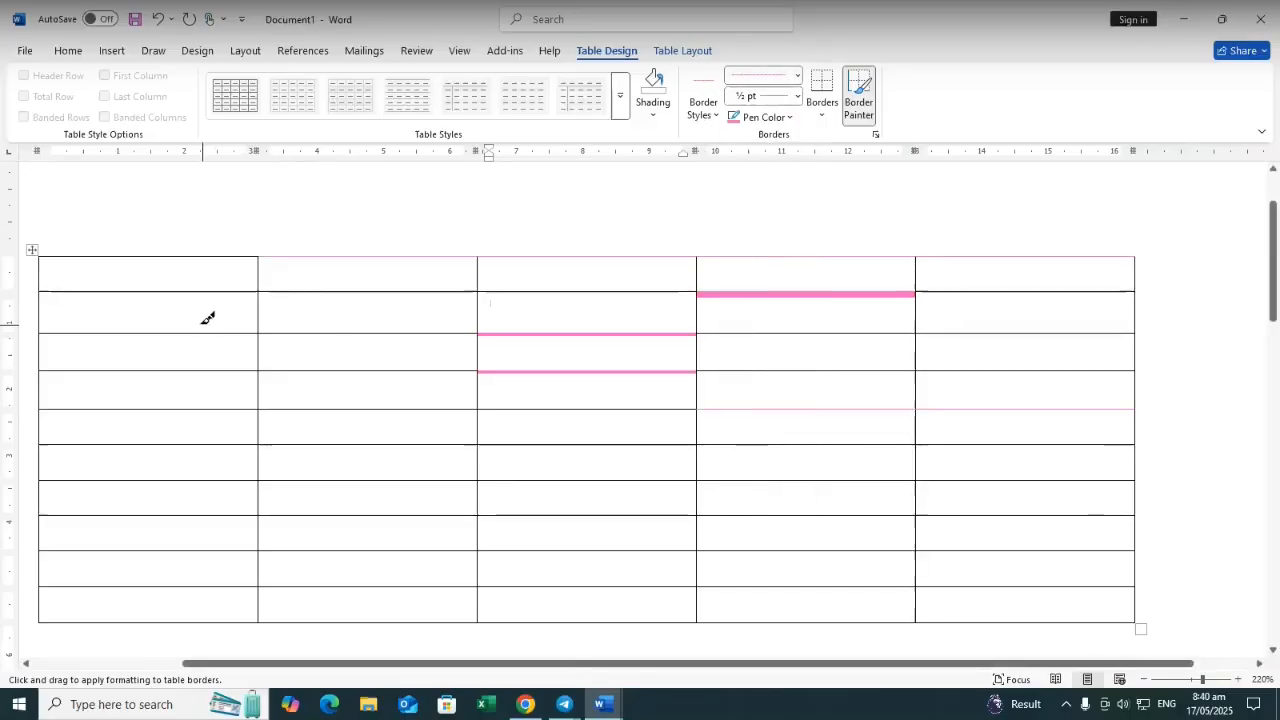
{"action": "left_click", "coordinate": [160, 256]}
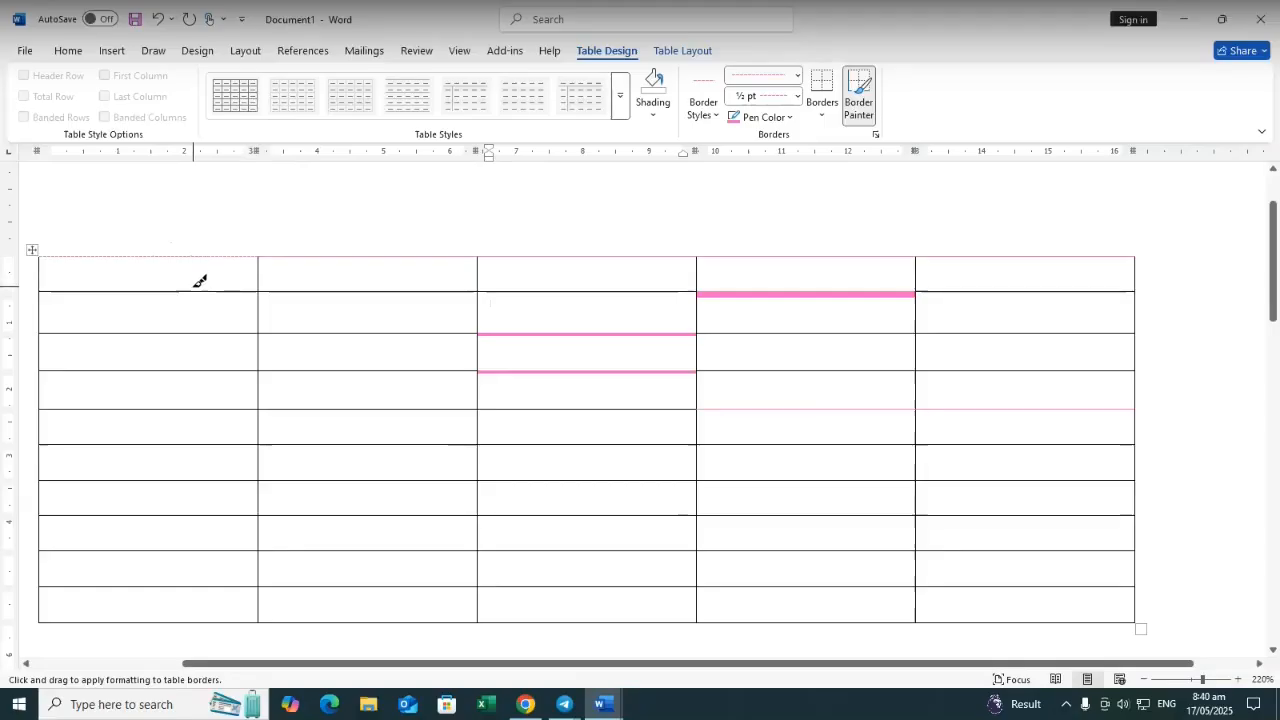
{"action": "left_click", "coordinate": [242, 290]}
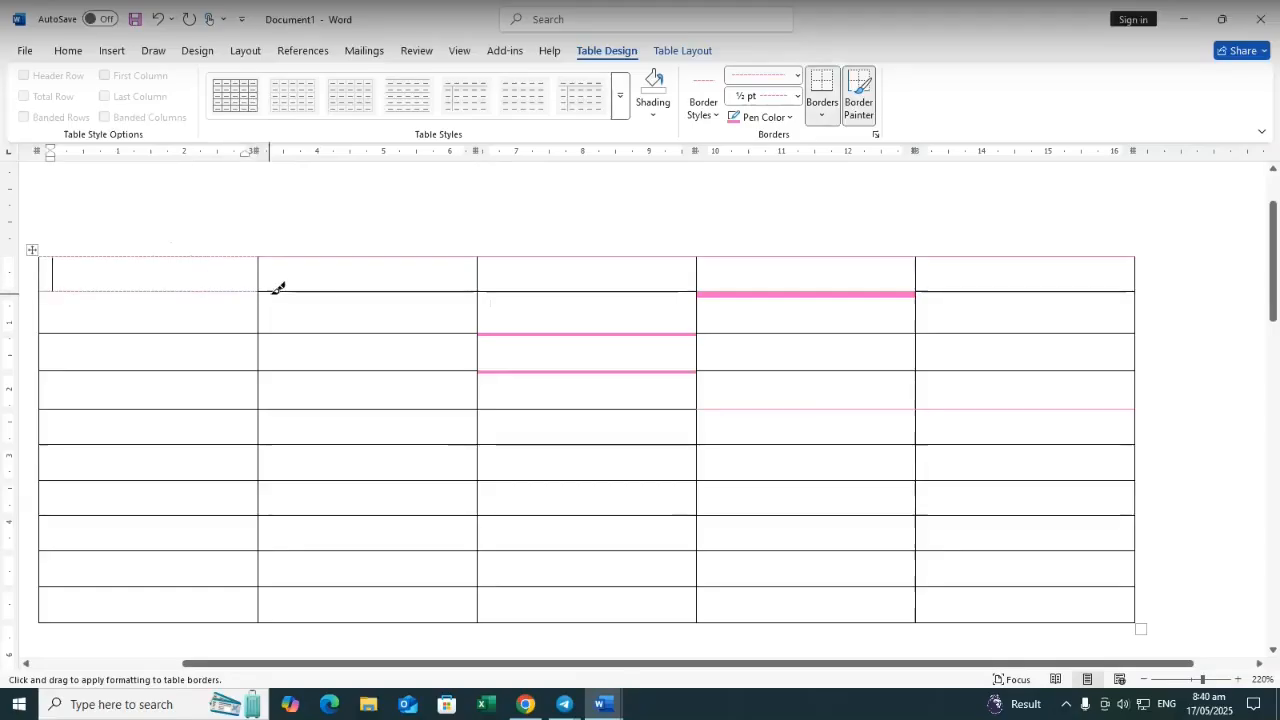
{"action": "left_click", "coordinate": [320, 326]}
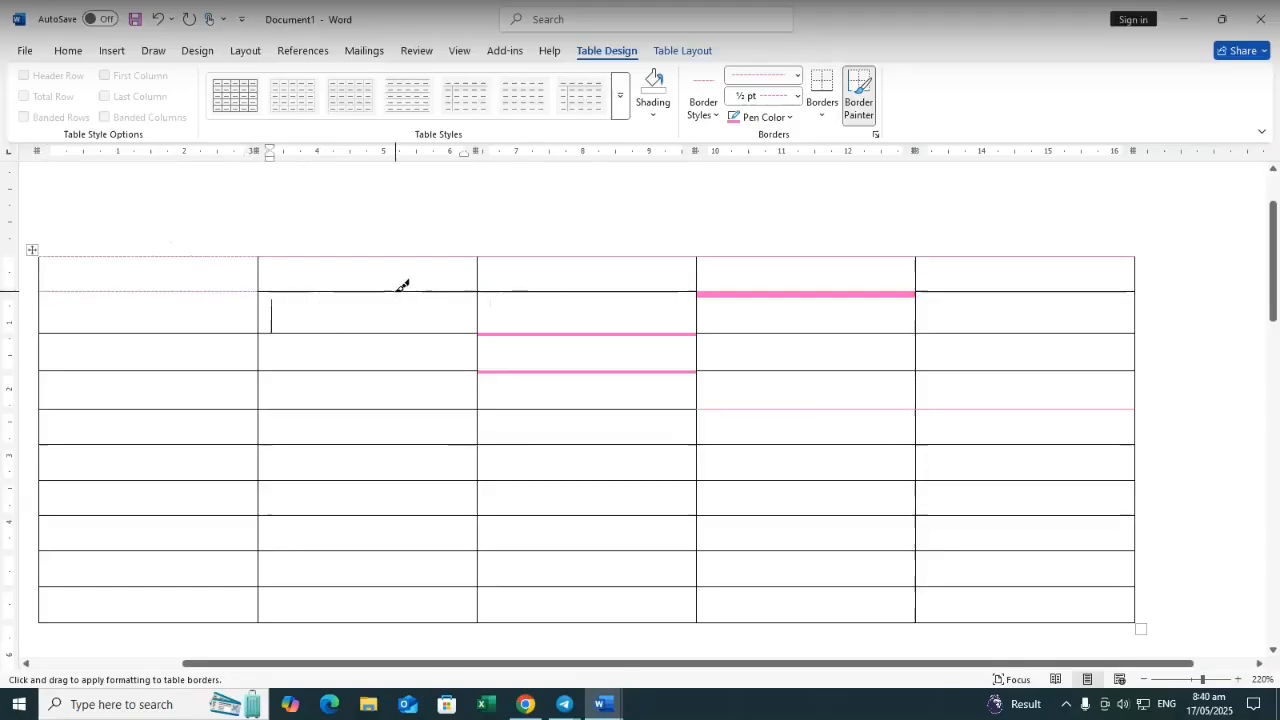
{"action": "left_click", "coordinate": [384, 333]}
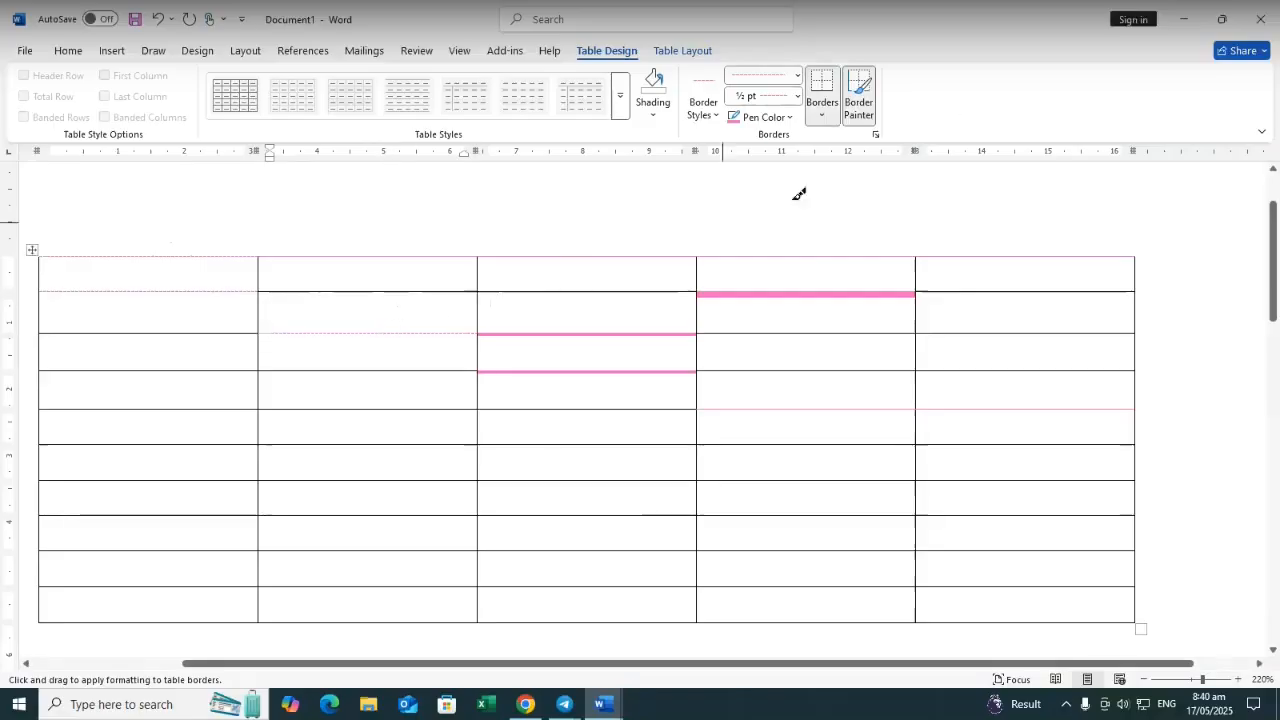
Paint single wavy borders below rows three and four in column two, row seven in columns three and four, and row five in column three
{"action": "left_click", "coordinate": [796, 76]}
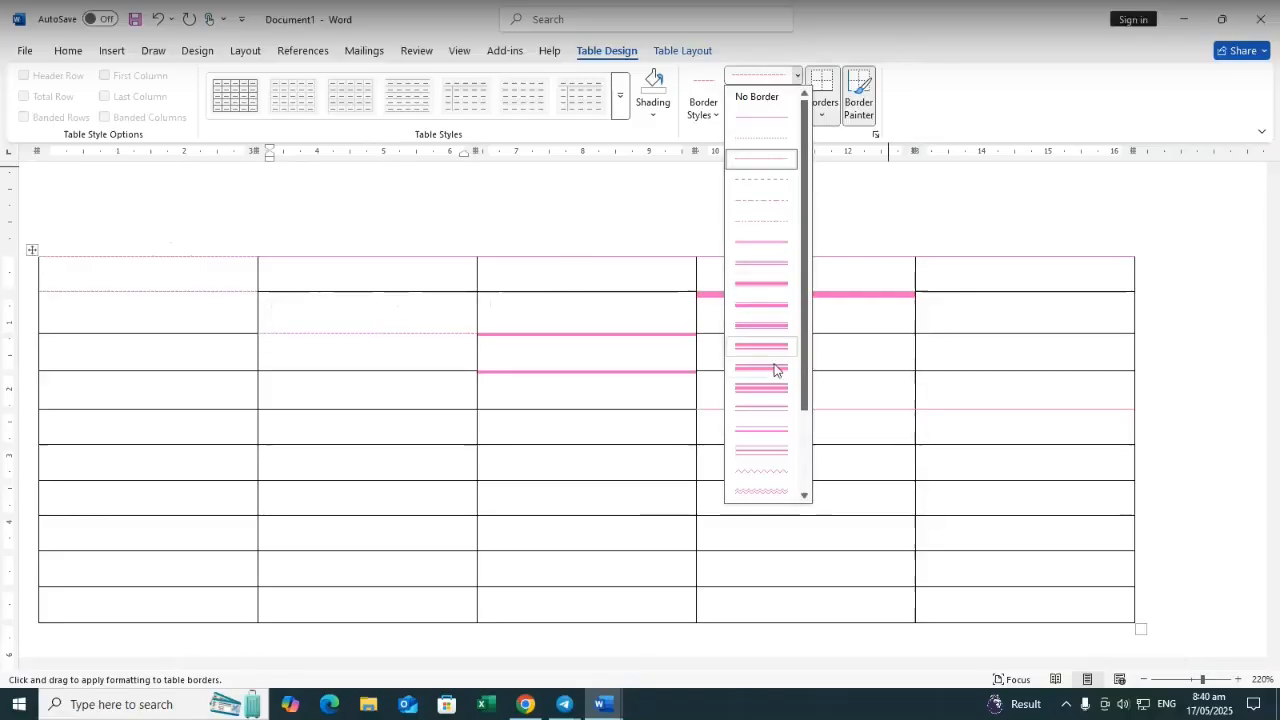
{"action": "left_click", "coordinate": [770, 477]}
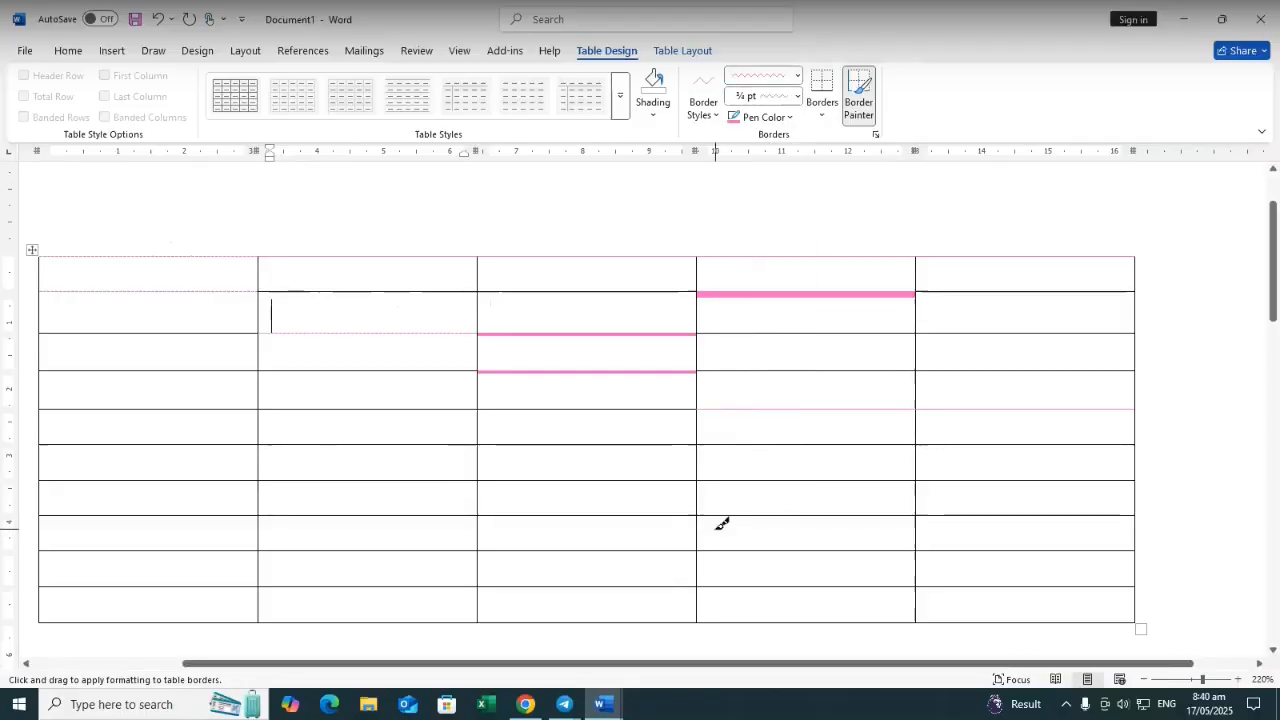
{"action": "left_click", "coordinate": [316, 404]}
{"action": "left_click", "coordinate": [324, 366]}
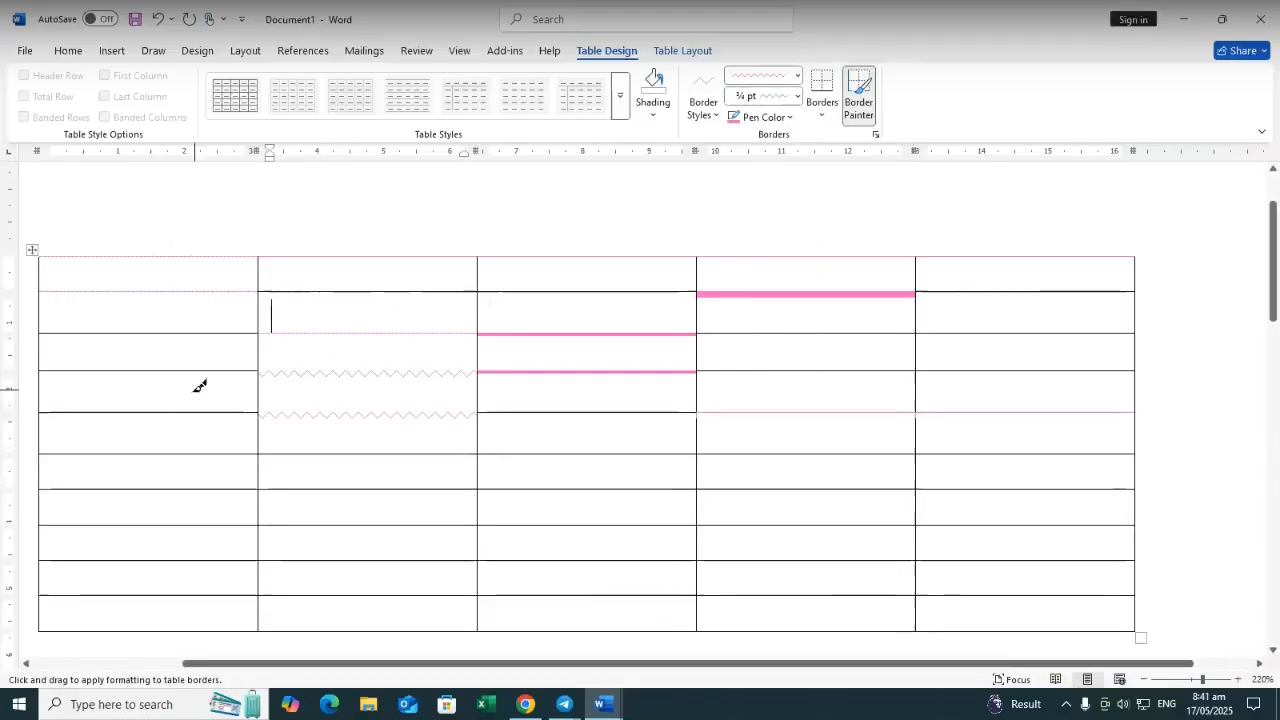
{"action": "left_click", "coordinate": [568, 521]}
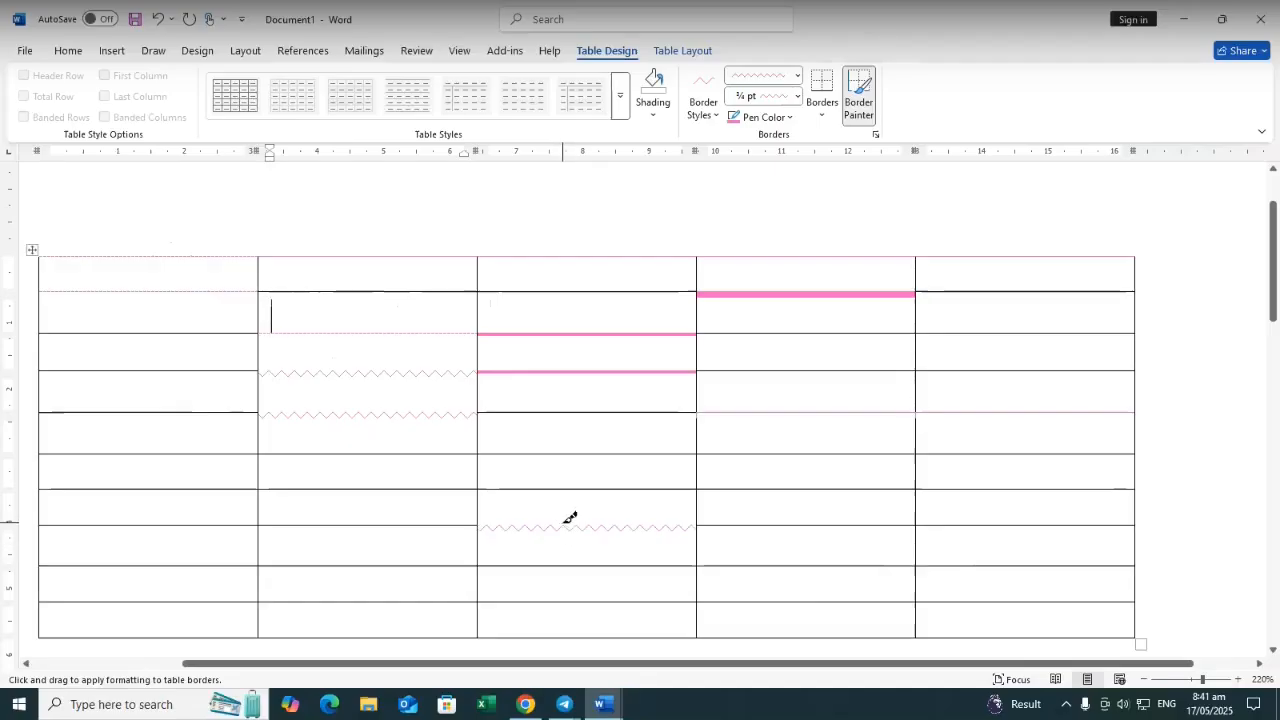
{"action": "left_click", "coordinate": [853, 520]}
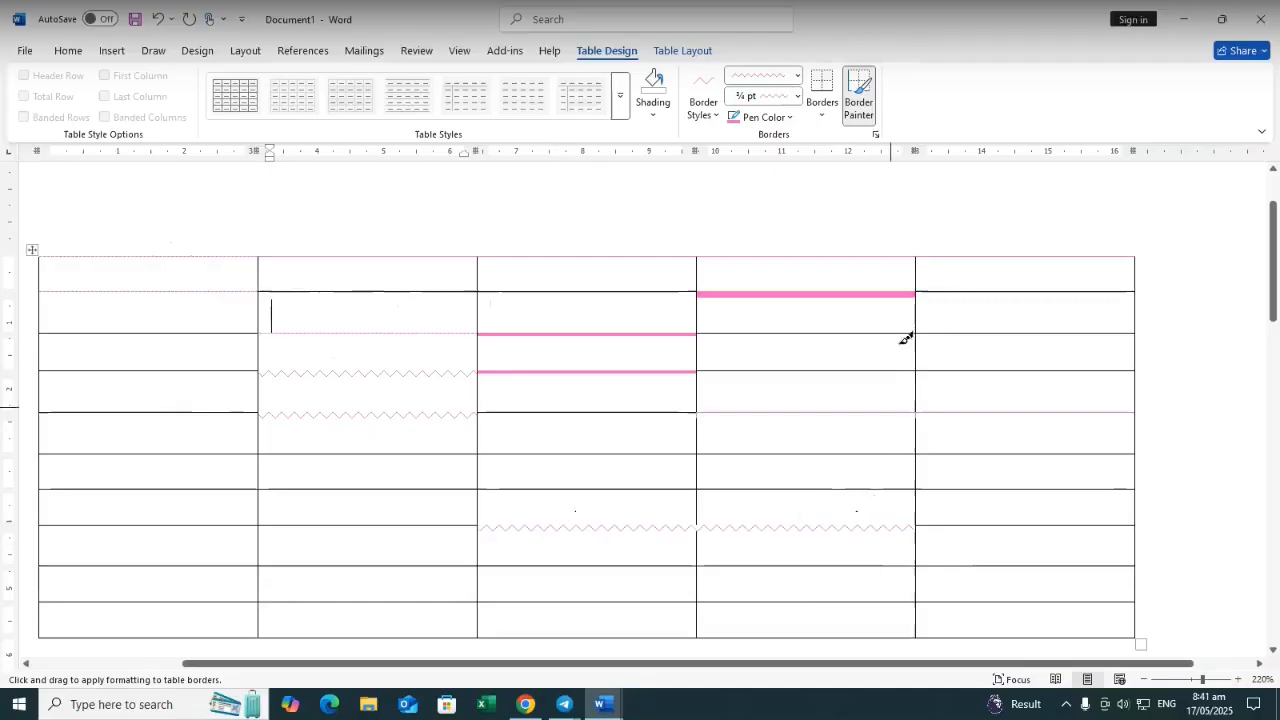
{"action": "left_click", "coordinate": [678, 442]}
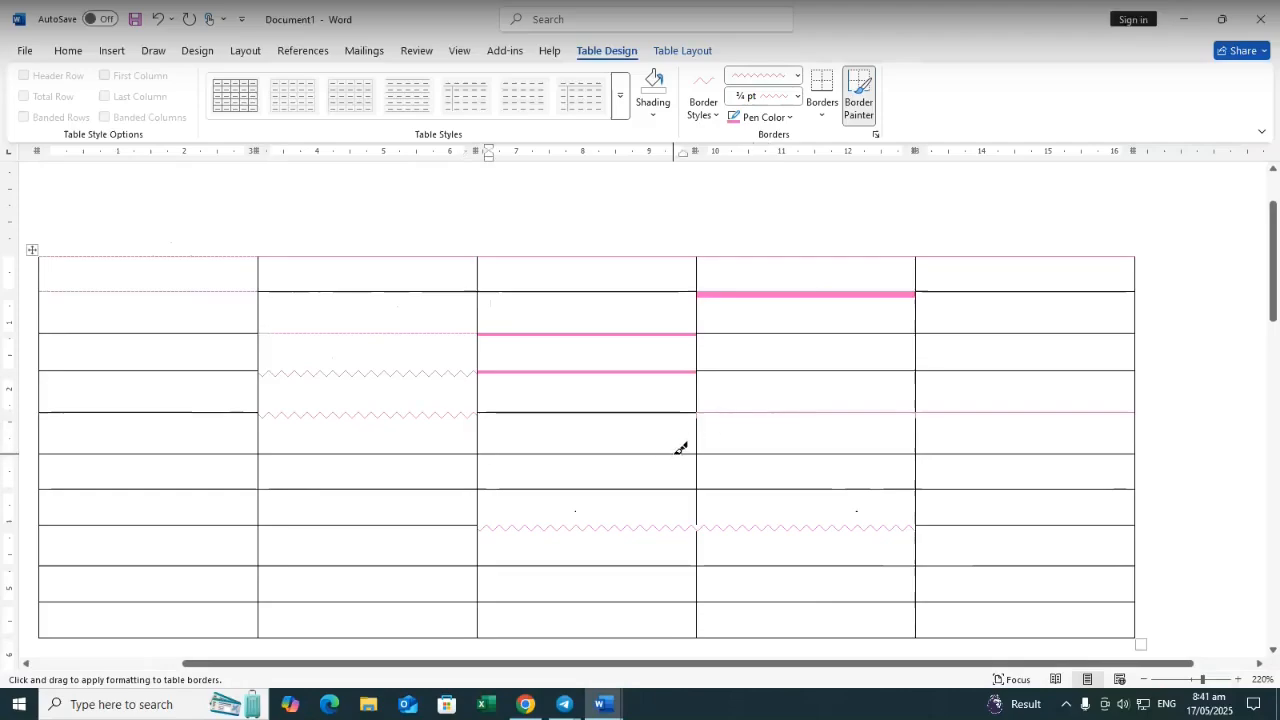
{"action": "left_click", "coordinate": [678, 452]}
Choose the thin outset line style and paint it below the ninth row in the third and fourth columns
{"action": "left_click", "coordinate": [797, 76]}
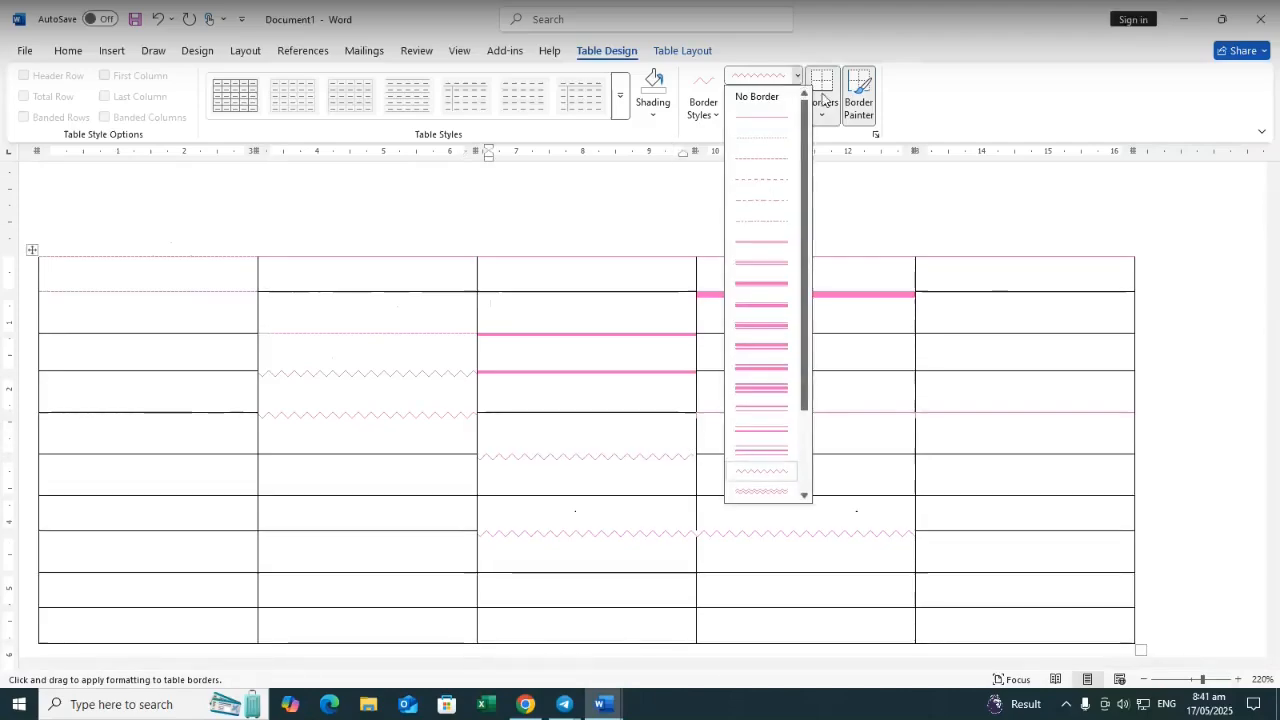
{"action": "scroll", "coordinate": [837, 456], "scroll_direction": "down", "scroll_amount": 4}
{"action": "left_click_drag", "start_coordinate": [798, 434], "coordinate": [798, 502]}
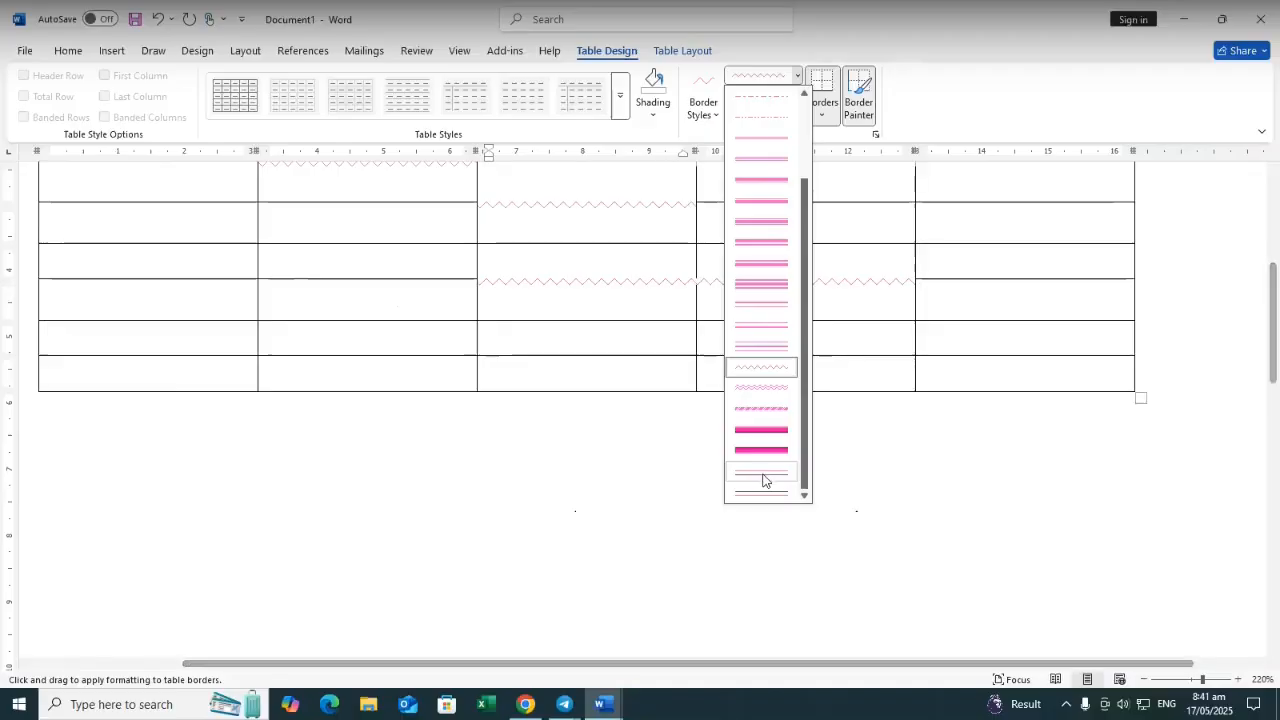
{"action": "left_click", "coordinate": [763, 479]}
{"action": "left_click_drag", "start_coordinate": [876, 352], "coordinate": [478, 355]}
Paint double wavy borders below row eight in column two, row six in column one, and row three in column four
{"action": "left_click", "coordinate": [374, 318]}
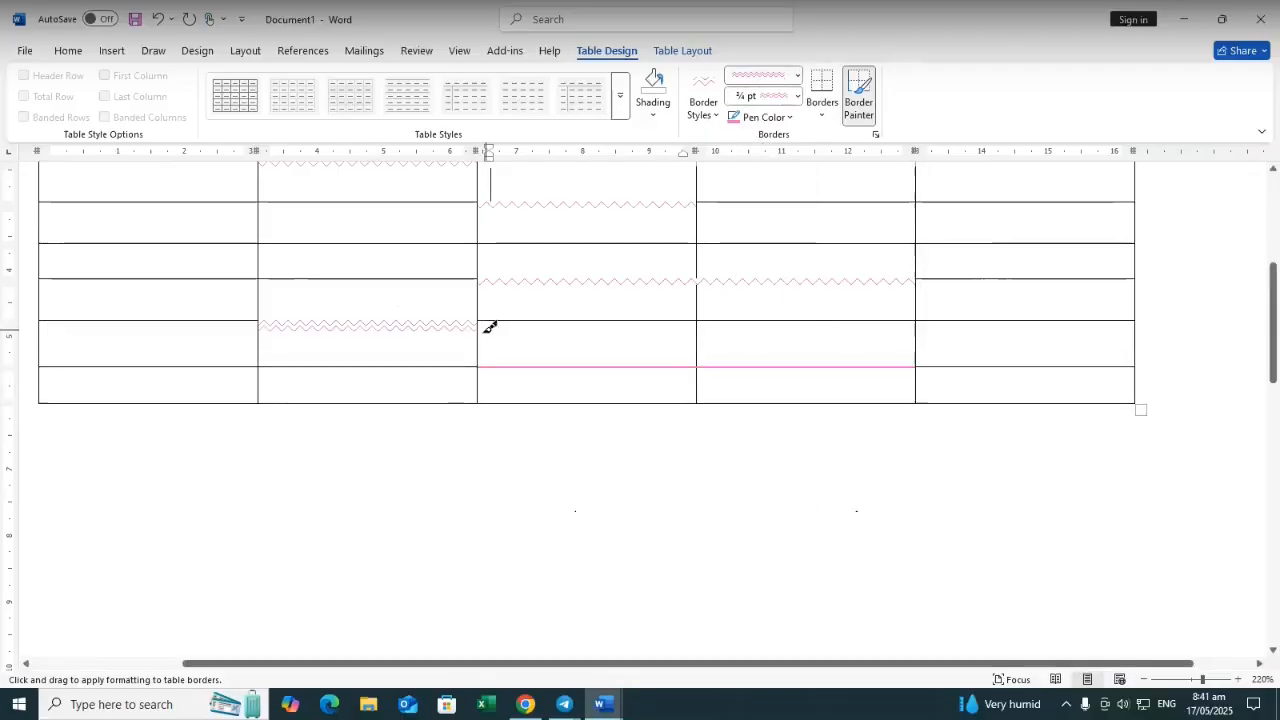
{"action": "left_click", "coordinate": [215, 241]}
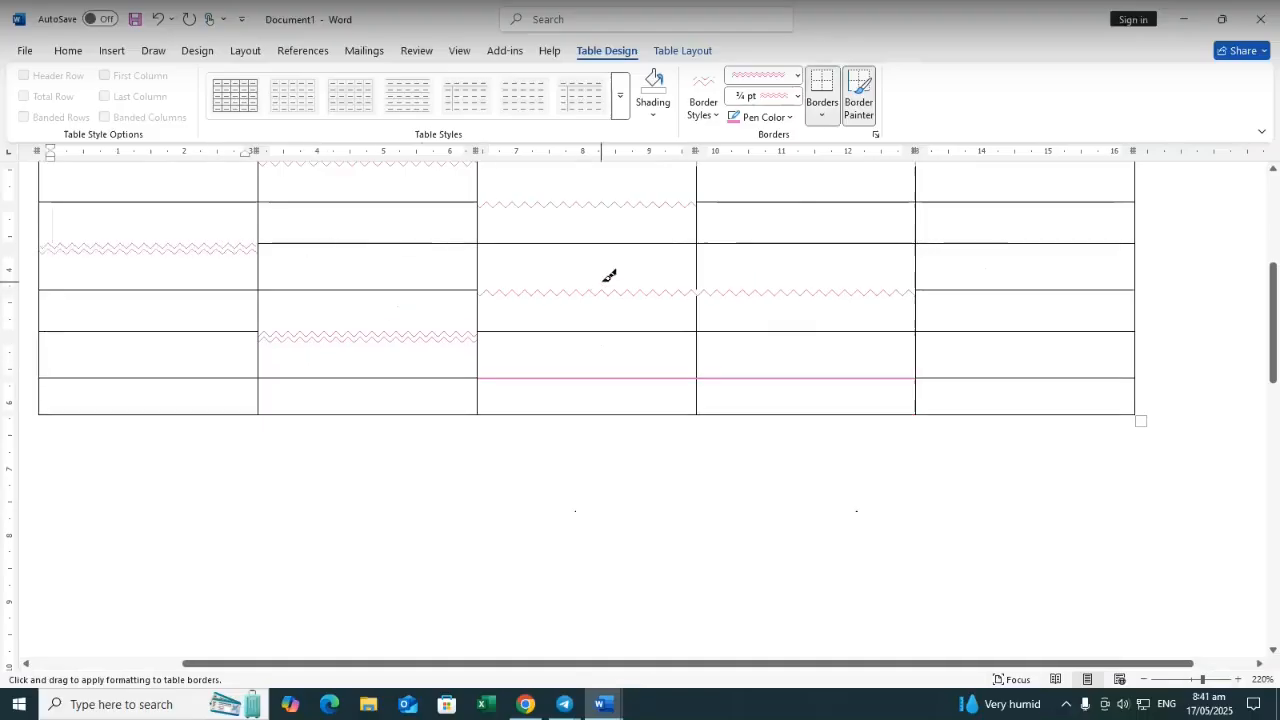
{"action": "scroll", "coordinate": [680, 293], "scroll_direction": "up", "scroll_amount": 1}
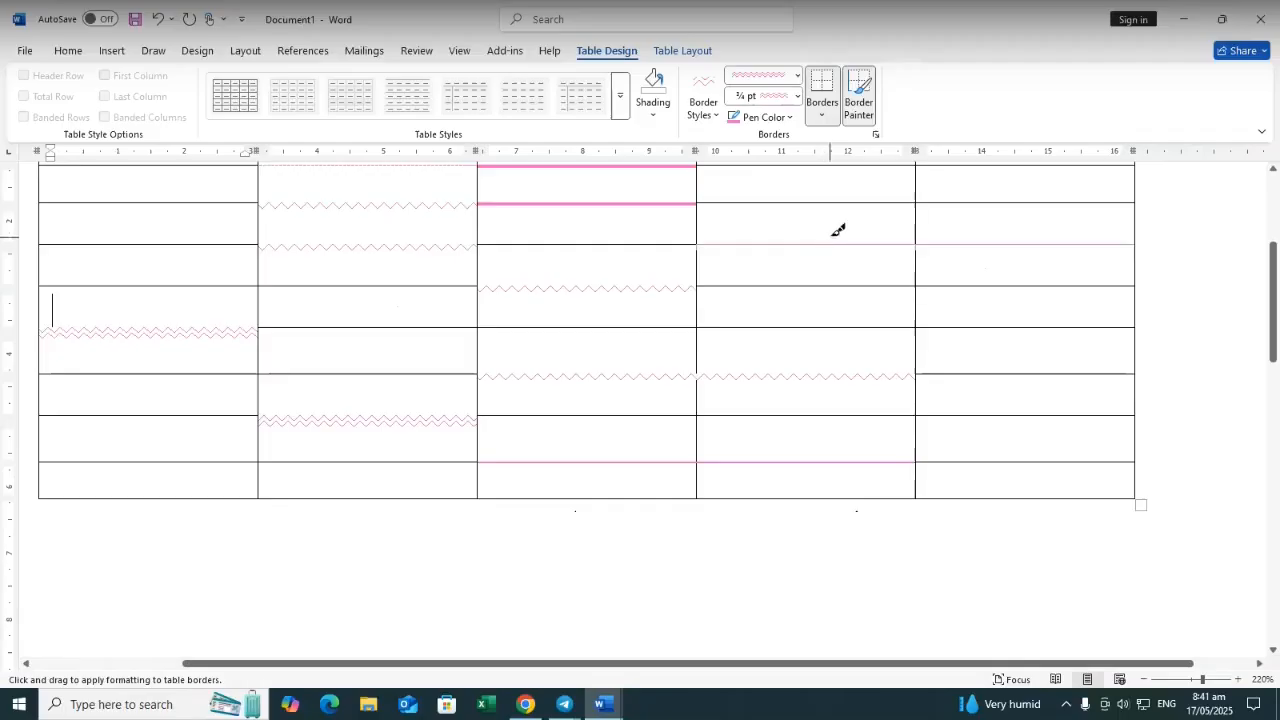
{"action": "left_click", "coordinate": [841, 199]}
{"action": "left_click", "coordinate": [856, 196]}
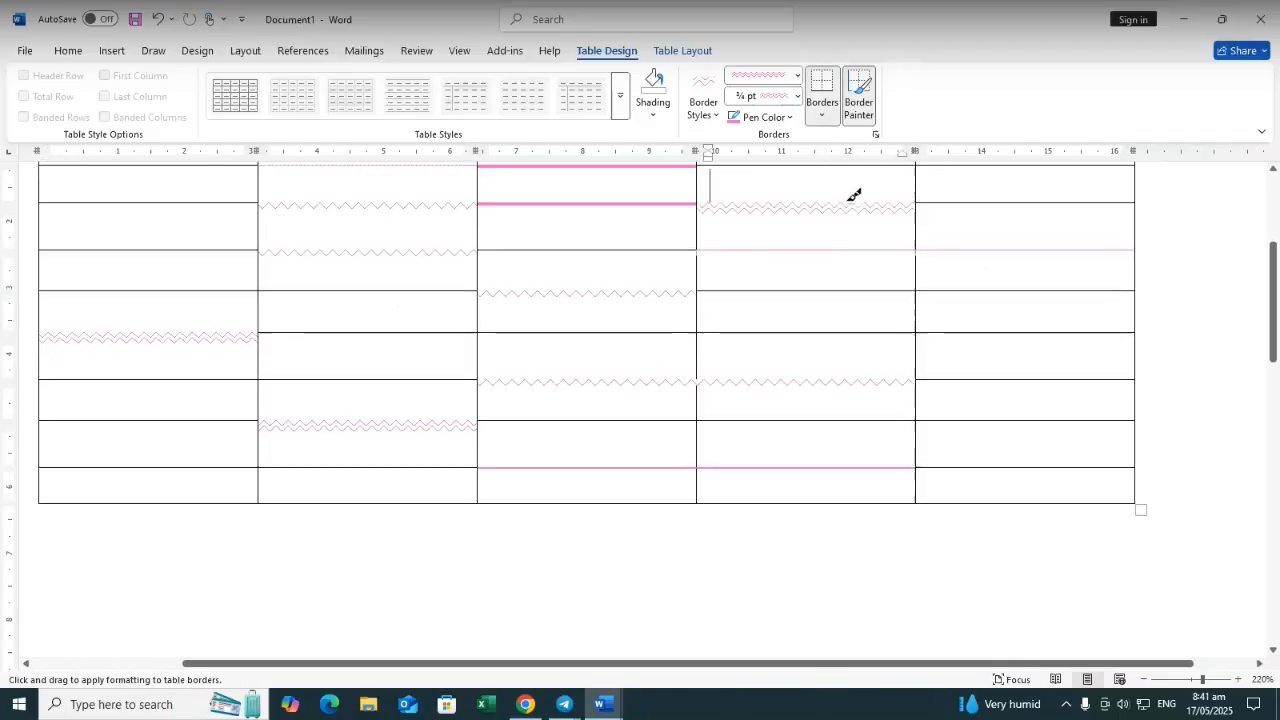
{"action": "left_click", "coordinate": [797, 77]}
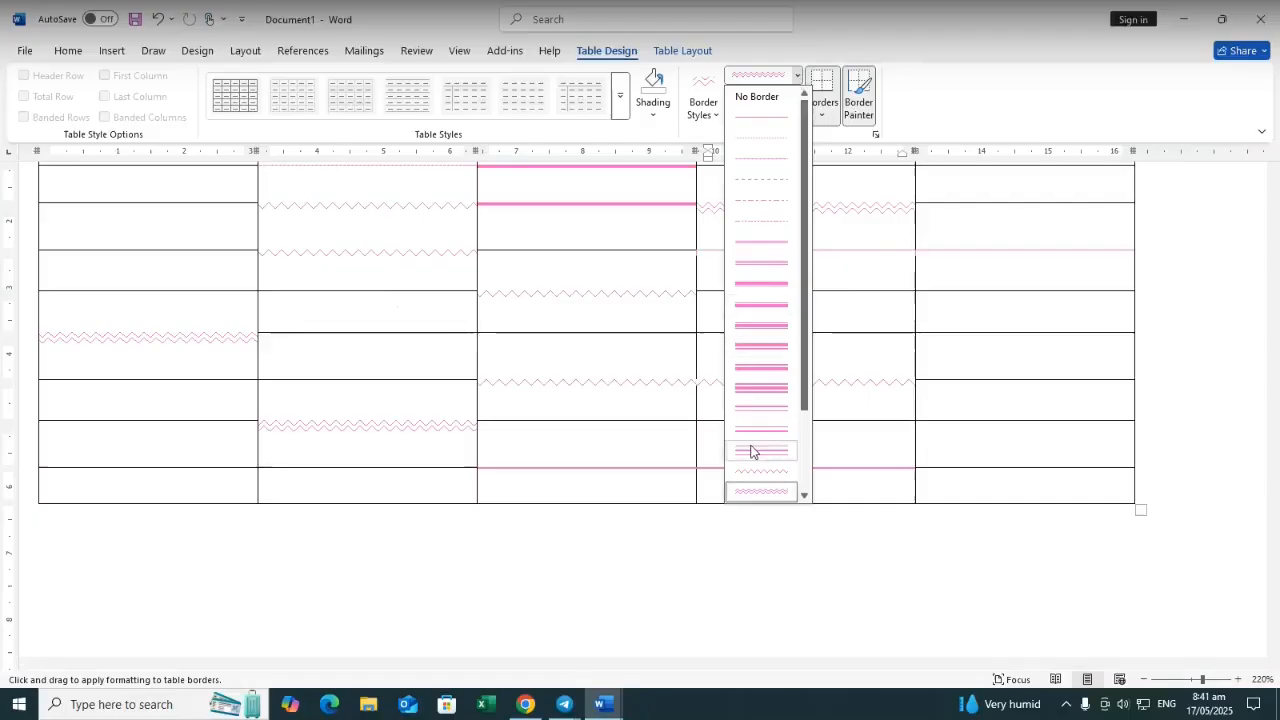
{"action": "scroll", "coordinate": [906, 324], "scroll_direction": "down", "scroll_amount": 5}
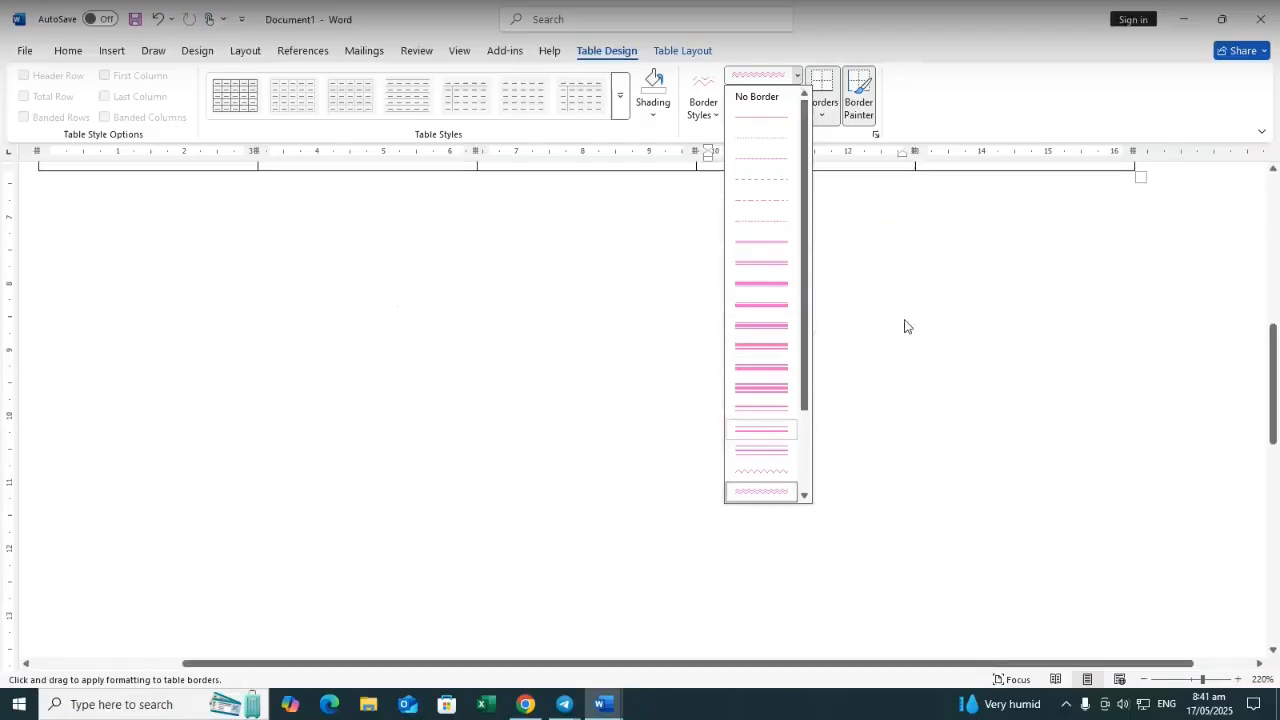
{"action": "scroll", "coordinate": [948, 369], "scroll_direction": "up", "scroll_amount": 5}
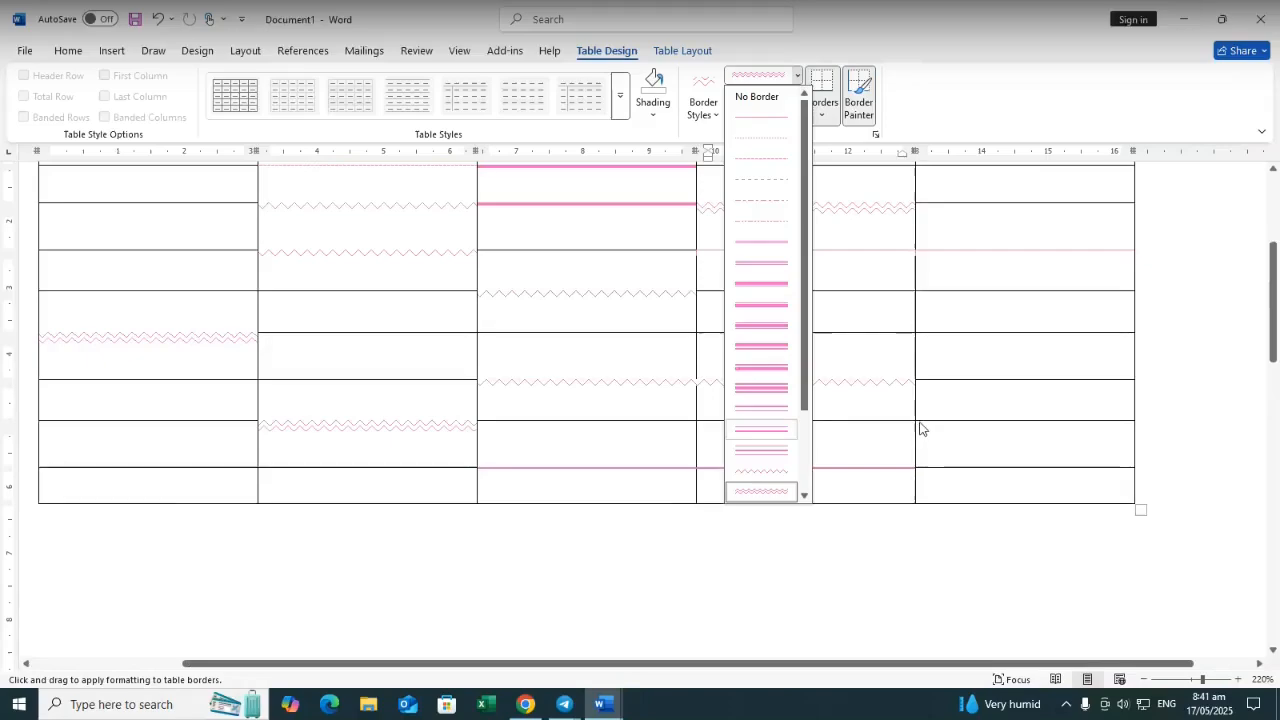
{"action": "left_click", "coordinate": [920, 428]}
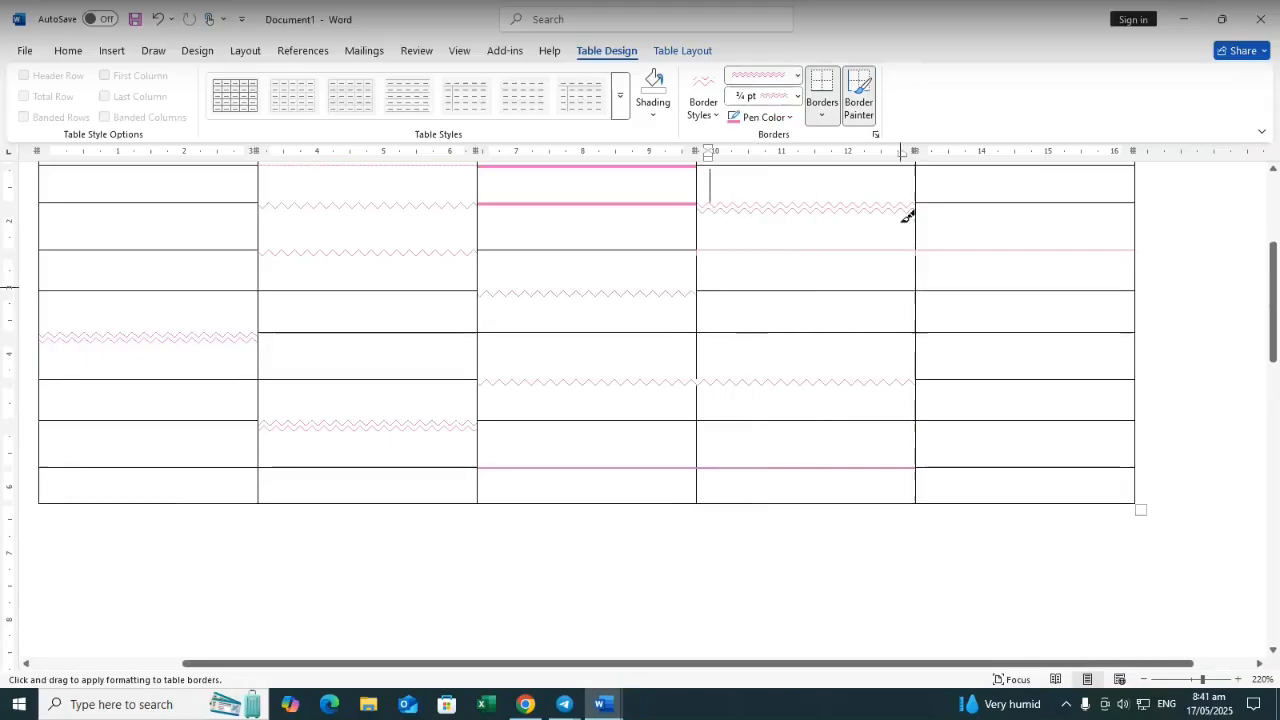
Turn off the Border Painter
{"action": "left_click", "coordinate": [857, 100]}
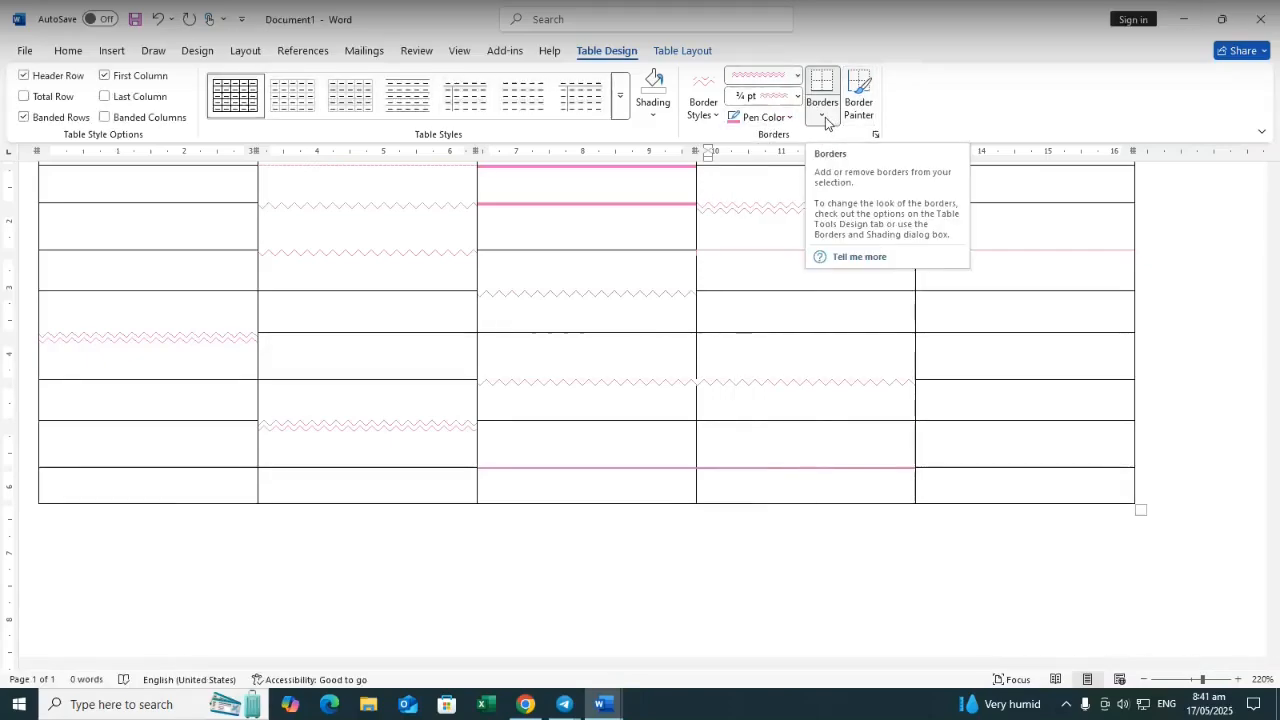
{"action": "left_click", "coordinate": [823, 117]}
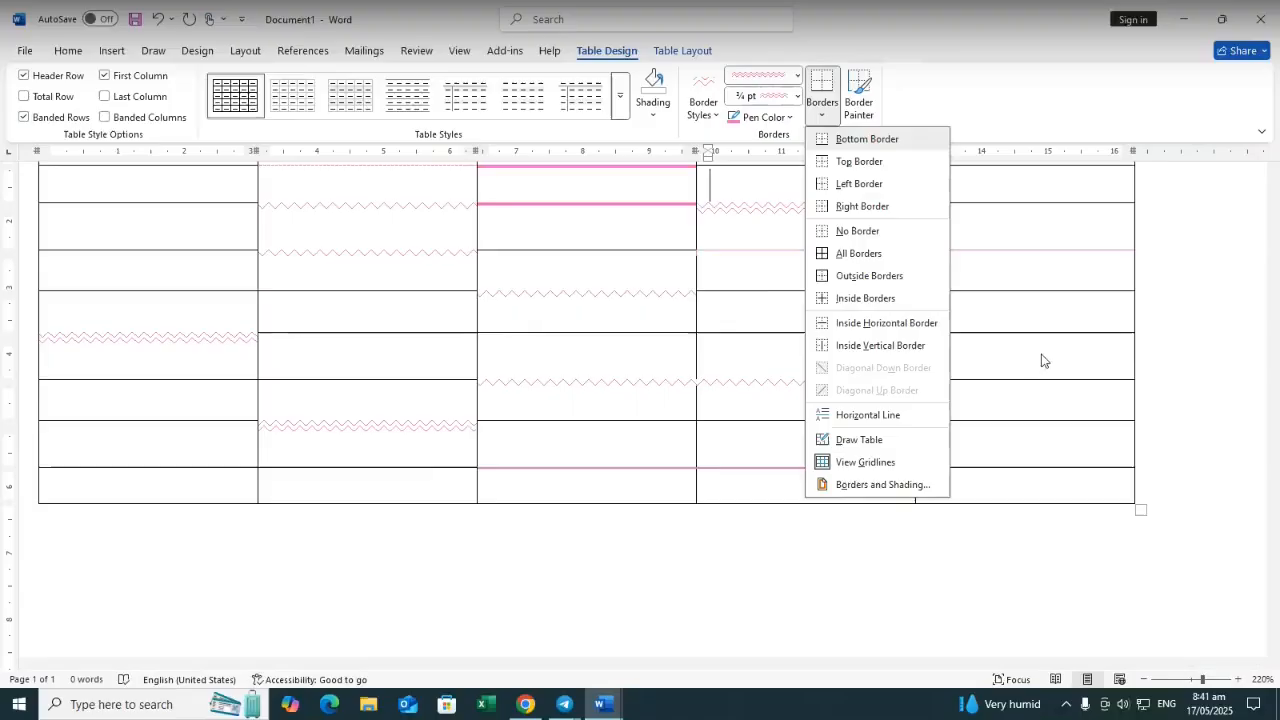
{"action": "left_click", "coordinate": [557, 394]}
{"action": "scroll", "coordinate": [157, 354], "scroll_direction": "up", "scroll_amount": 3}
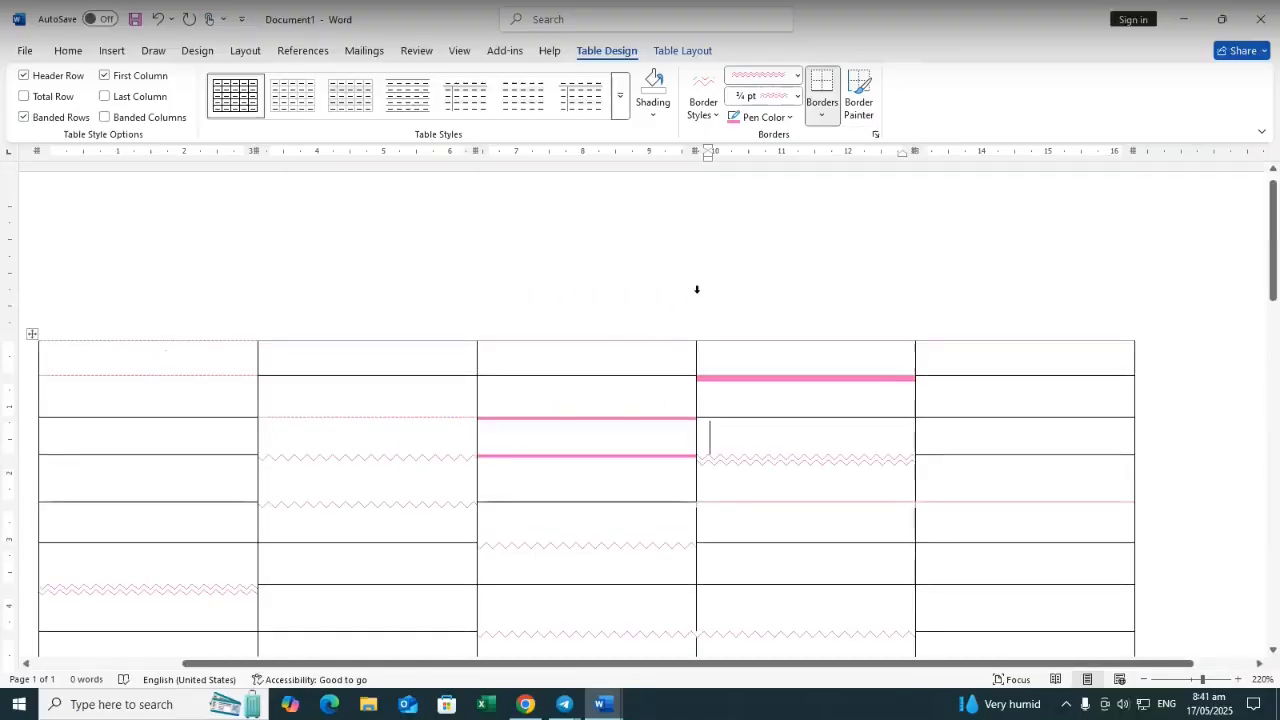
{"action": "scroll", "coordinate": [843, 306], "scroll_direction": "down", "scroll_amount": 3}
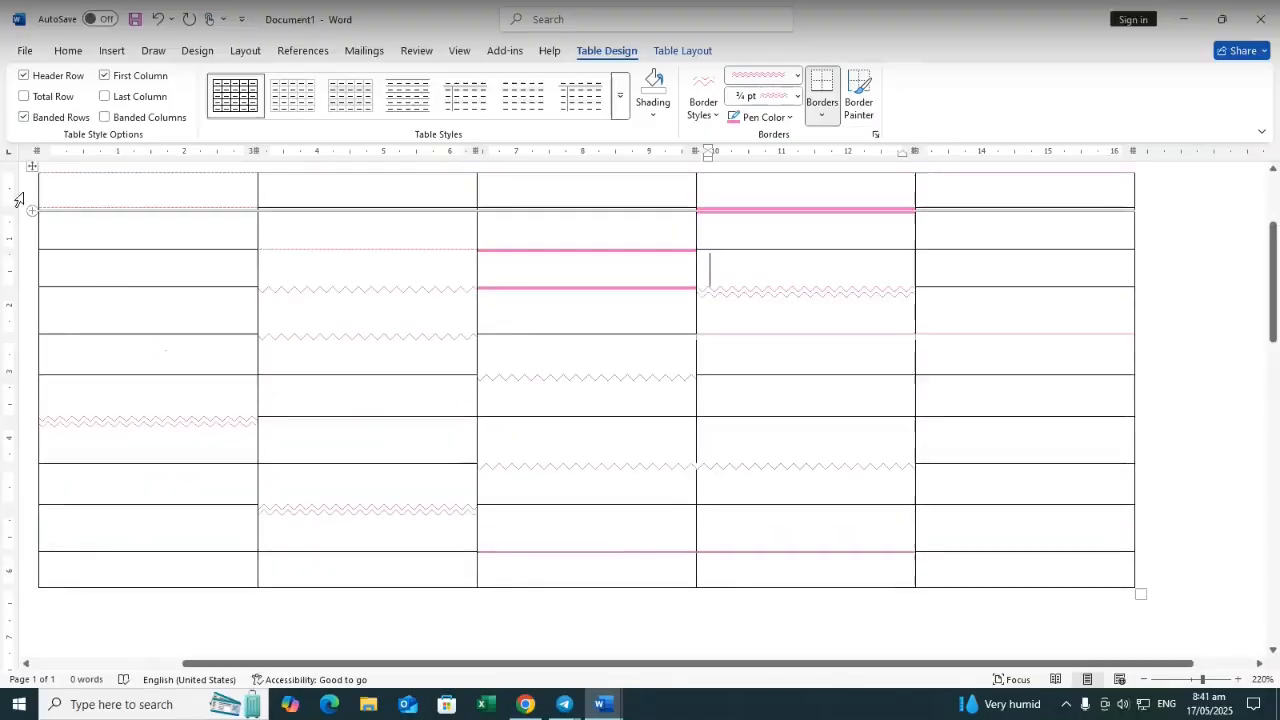
Remove all borders from the entire table with the No Border option
{"action": "scroll", "coordinate": [23, 189], "scroll_direction": "up", "scroll_amount": 1}
{"action": "scroll", "coordinate": [34, 251], "scroll_direction": "up", "scroll_amount": 1}
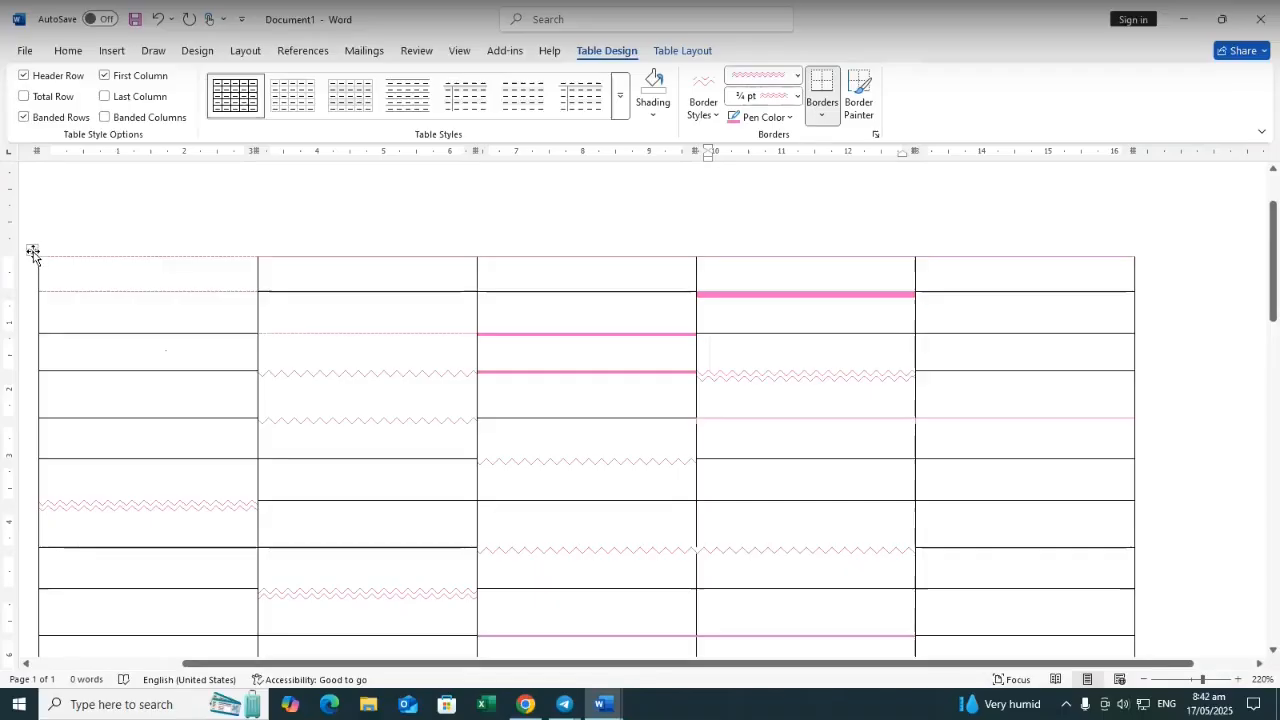
{"action": "left_click", "coordinate": [33, 251]}
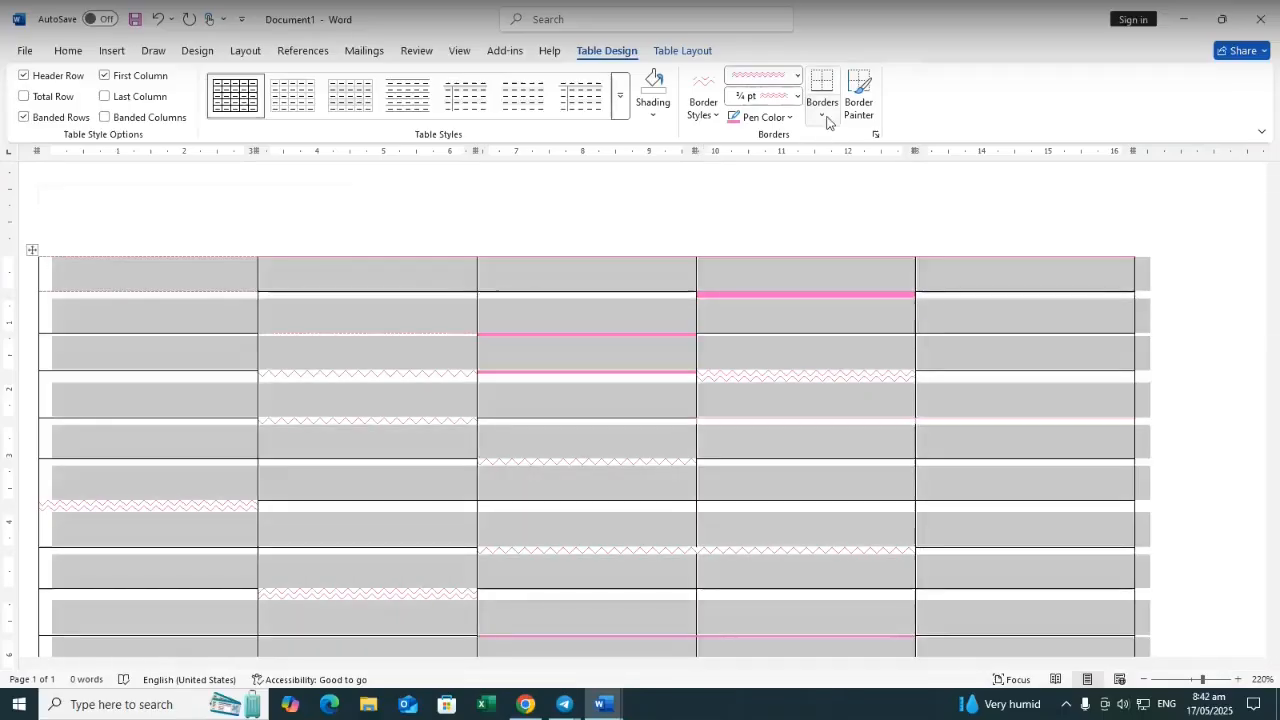
{"action": "left_click", "coordinate": [826, 111]}
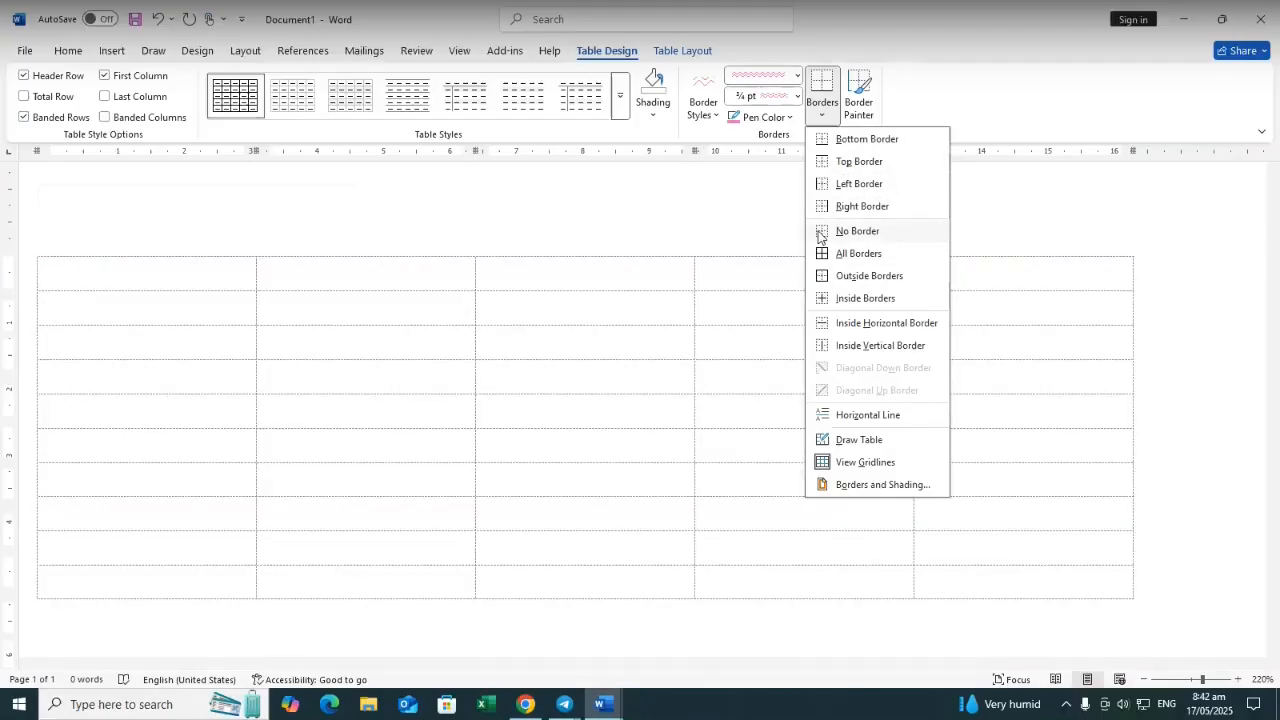
{"action": "left_click", "coordinate": [820, 232]}
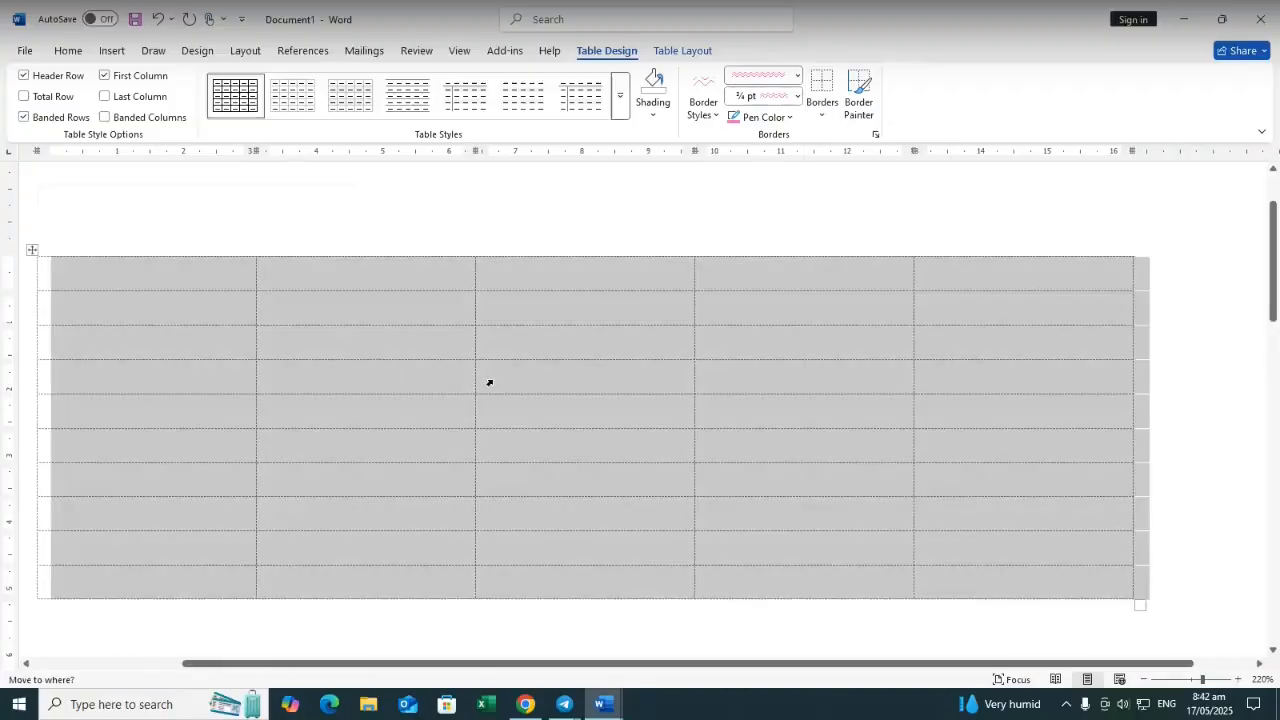
{"action": "left_click", "coordinate": [450, 383]}
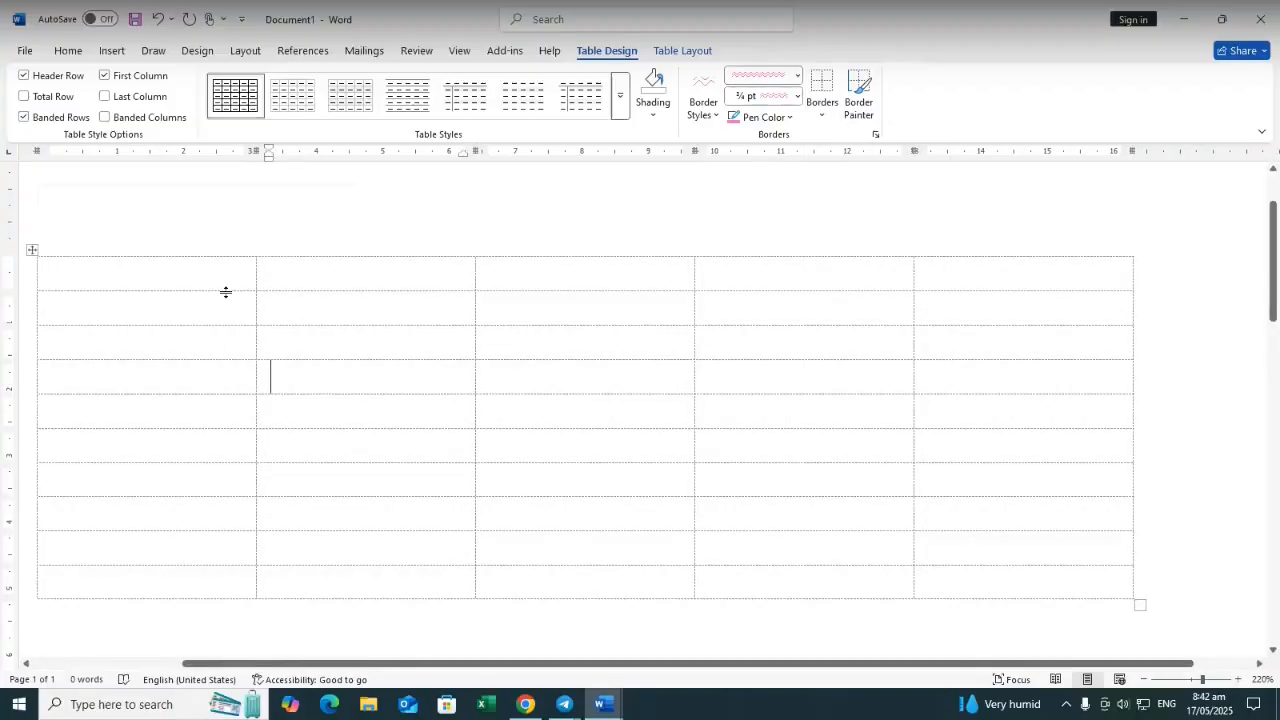
Apply the current pink ¾ pt double wavy line to all borders of the entire table
{"action": "left_click", "coordinate": [33, 253]}
{"action": "left_click", "coordinate": [822, 114]}
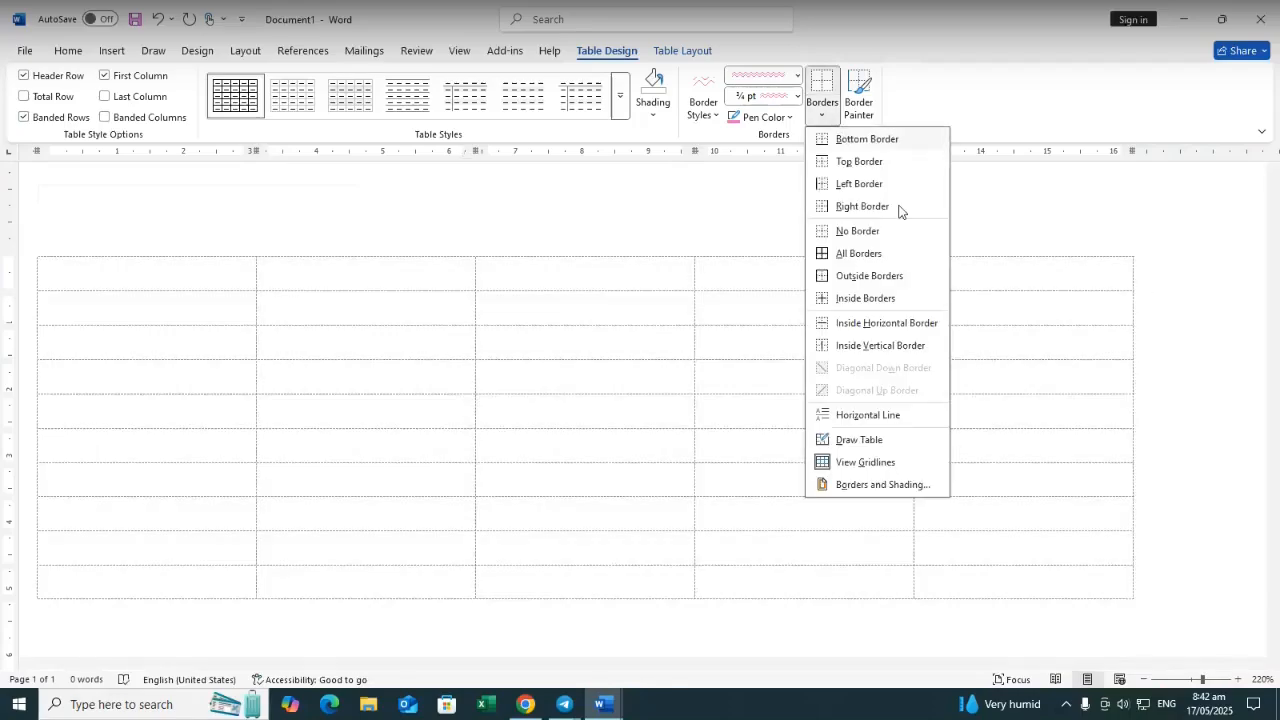
{"action": "left_click", "coordinate": [845, 256]}
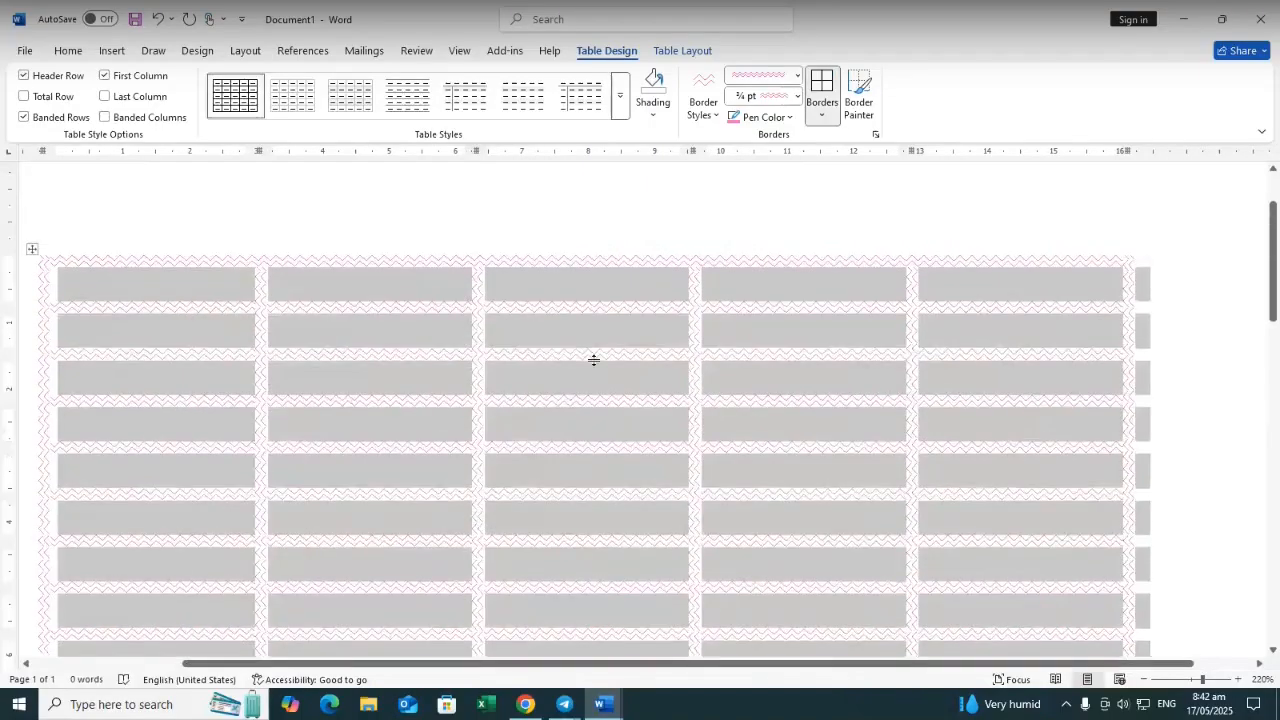
Choose the ½ pt small-gap dashed line style and apply it to all borders of the entire table
{"action": "left_click", "coordinate": [798, 77]}
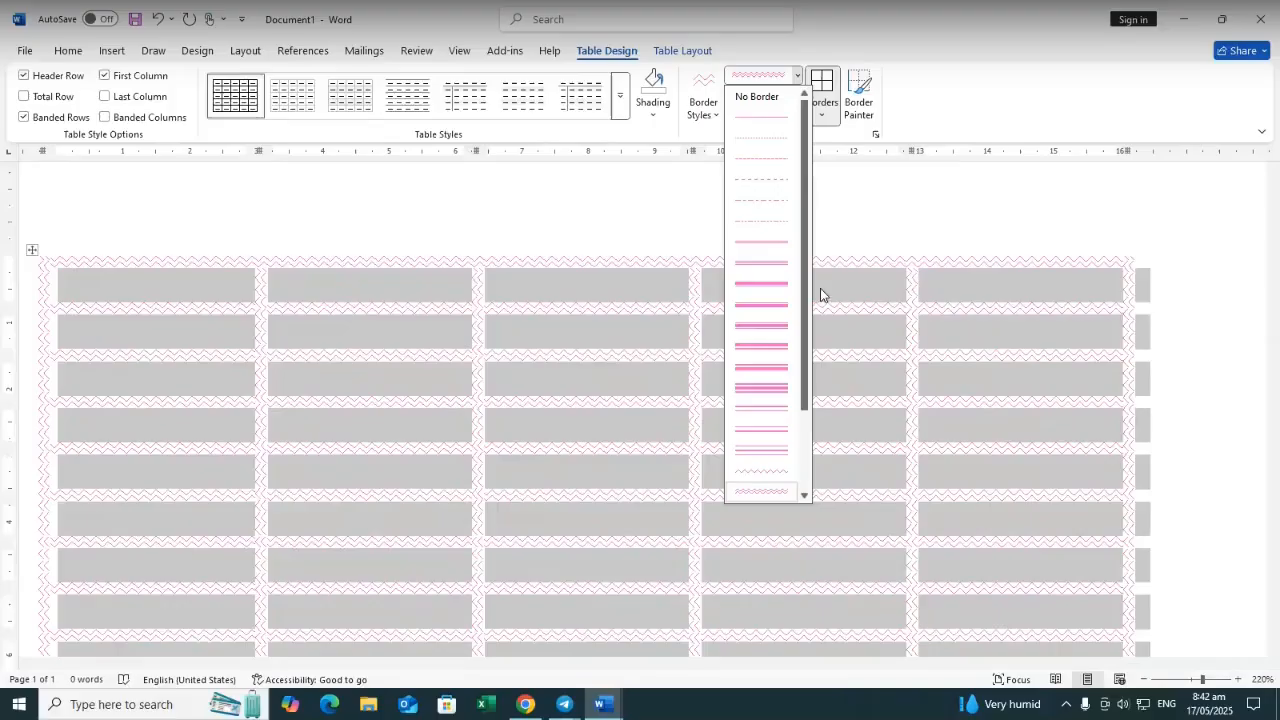
{"action": "left_click", "coordinate": [765, 161]}
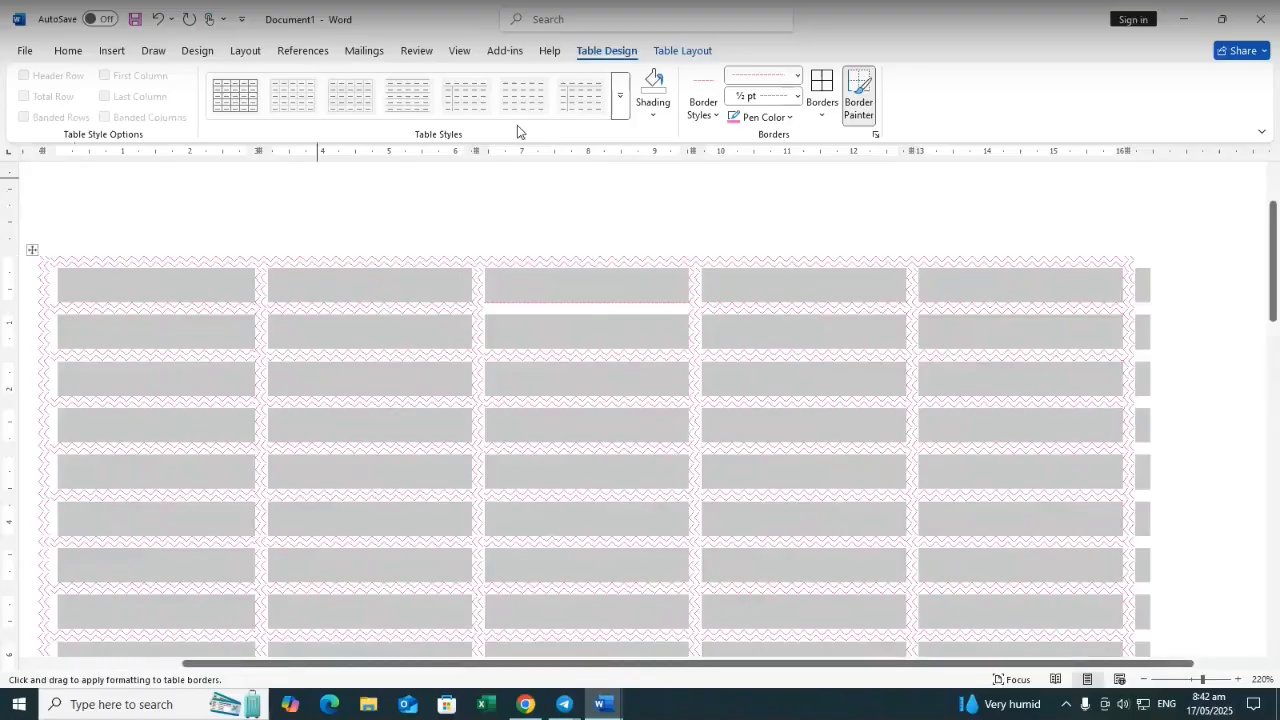
{"action": "key", "text": "Escape"}
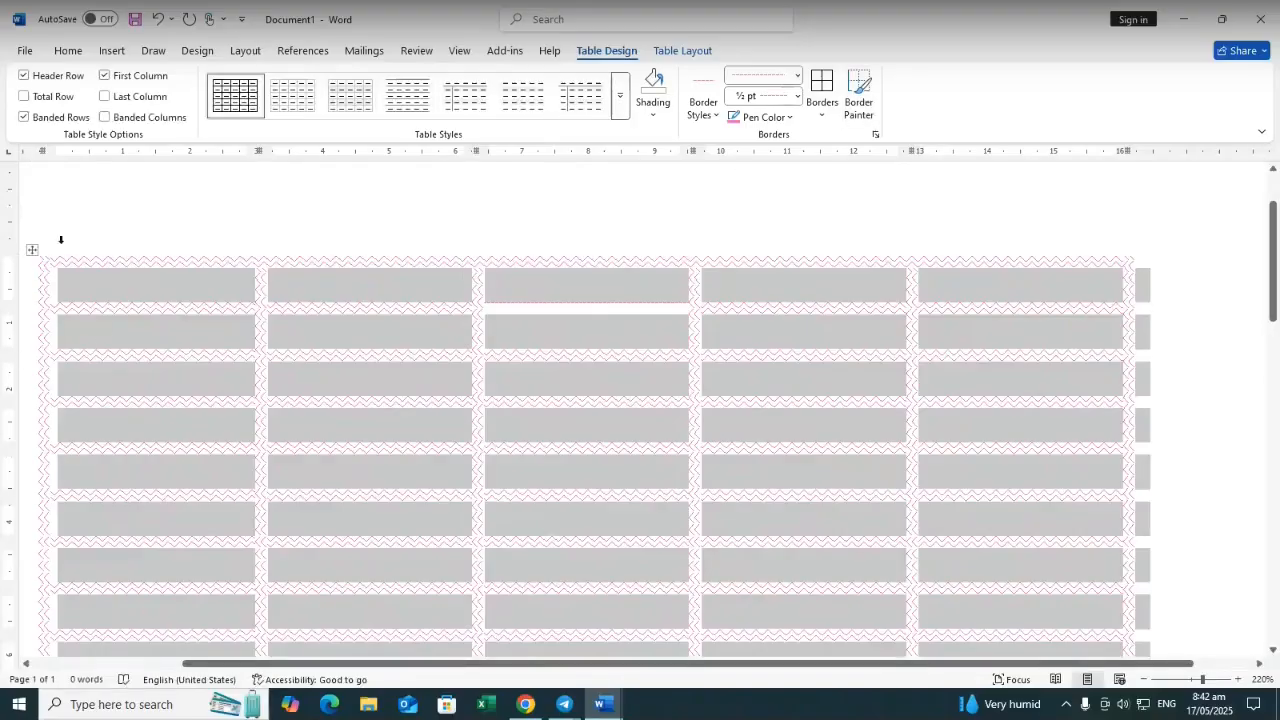
{"action": "left_click", "coordinate": [32, 250]}
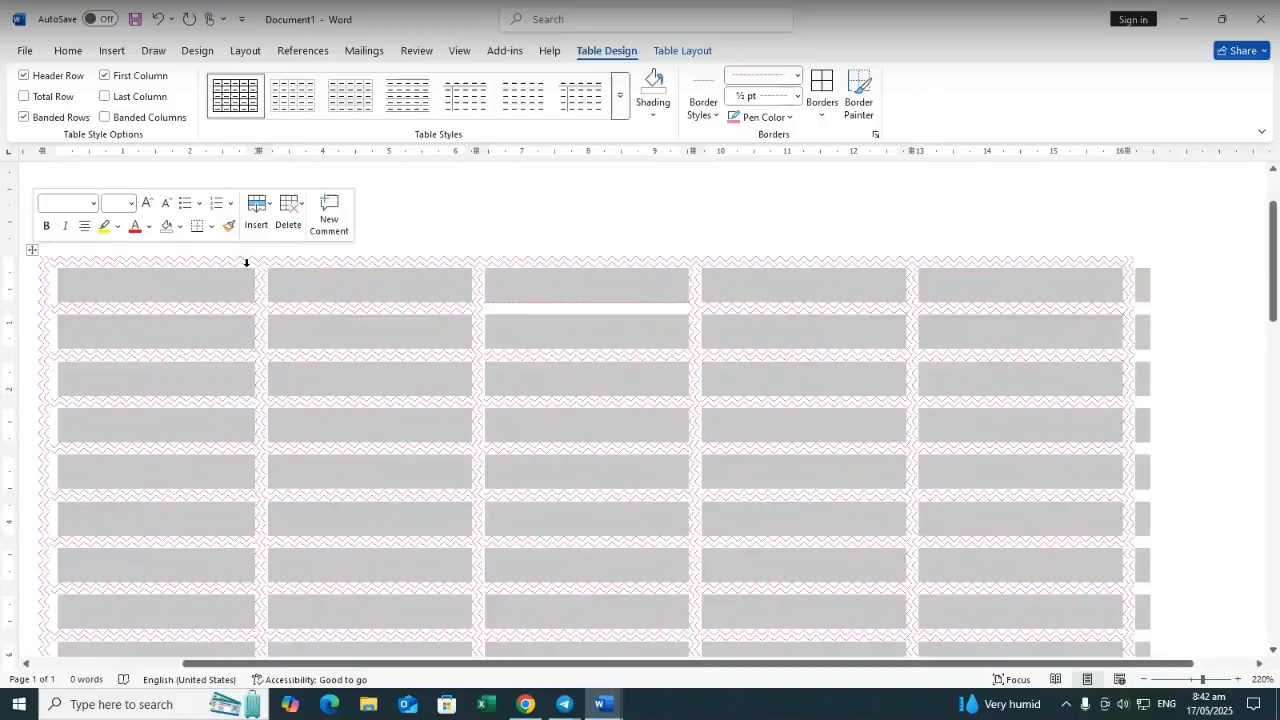
{"action": "left_click", "coordinate": [822, 112]}
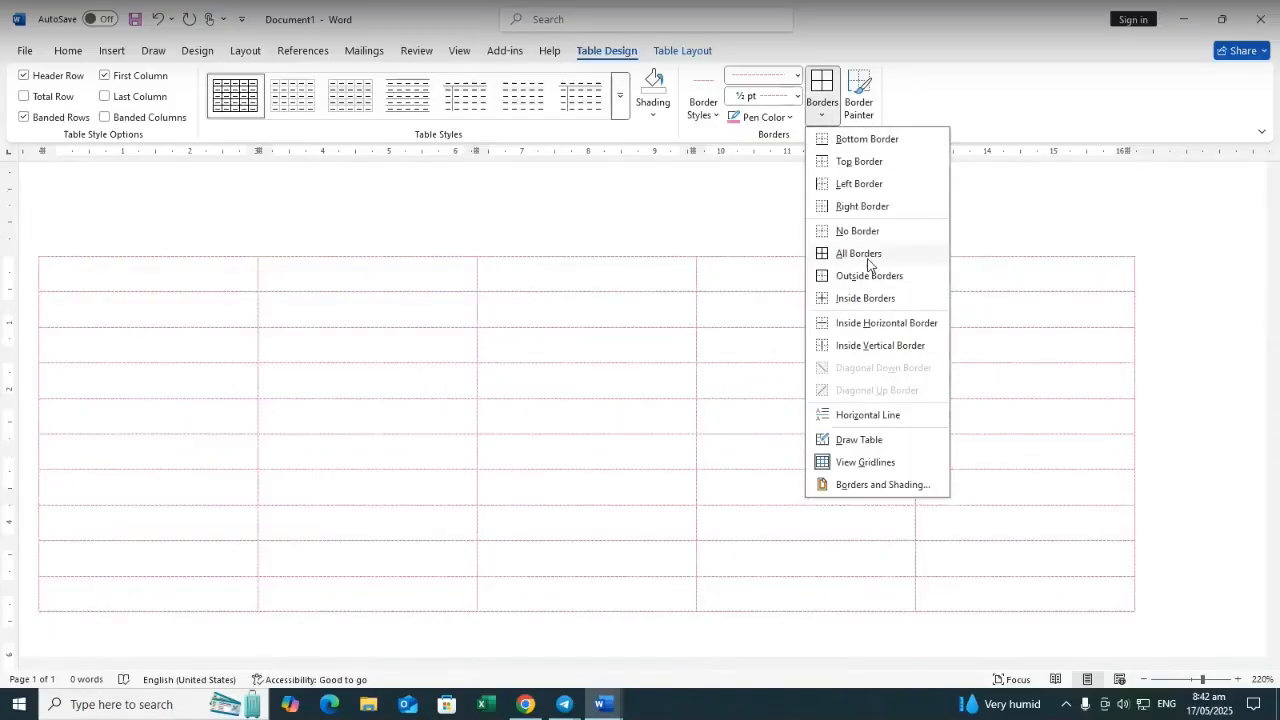
{"action": "left_click", "coordinate": [867, 258]}
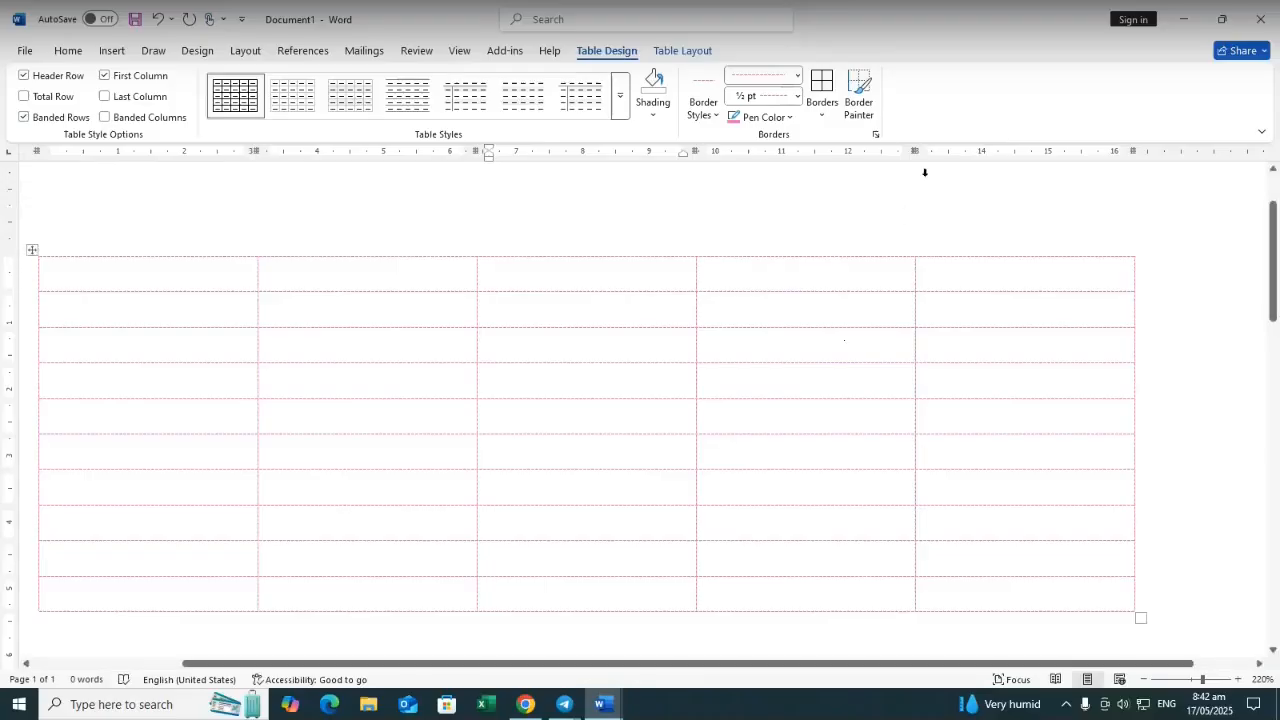
Choose the ½ pt dashed line style with larger gaps, paint it along the table's top edge over columns one and two, and turn off Border Painter
{"action": "left_click", "coordinate": [798, 80]}
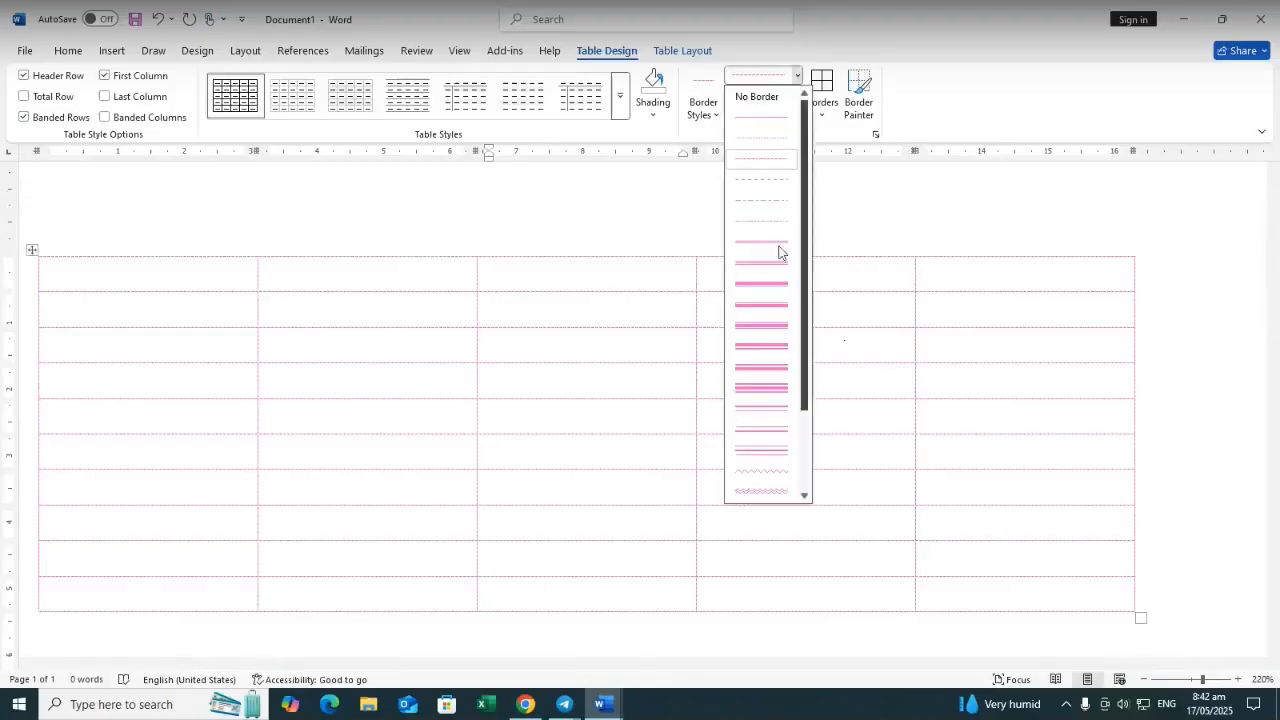
{"action": "left_click", "coordinate": [768, 184]}
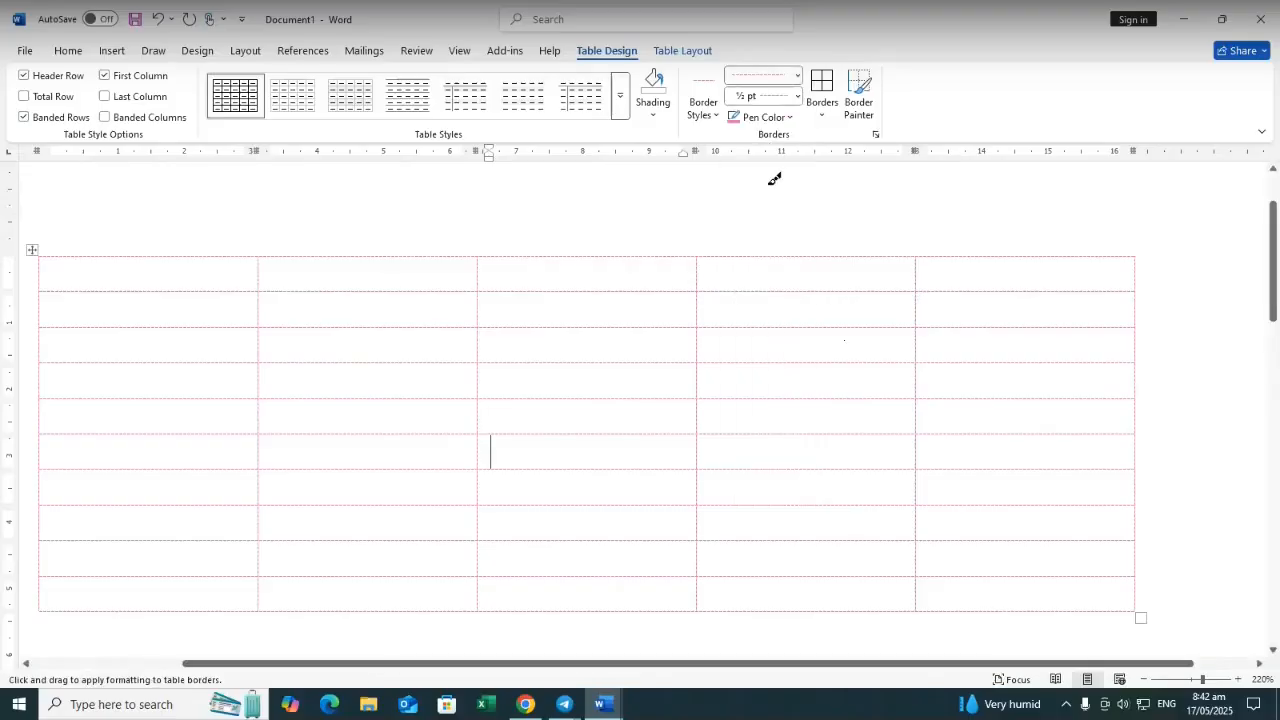
{"action": "left_click", "coordinate": [208, 258]}
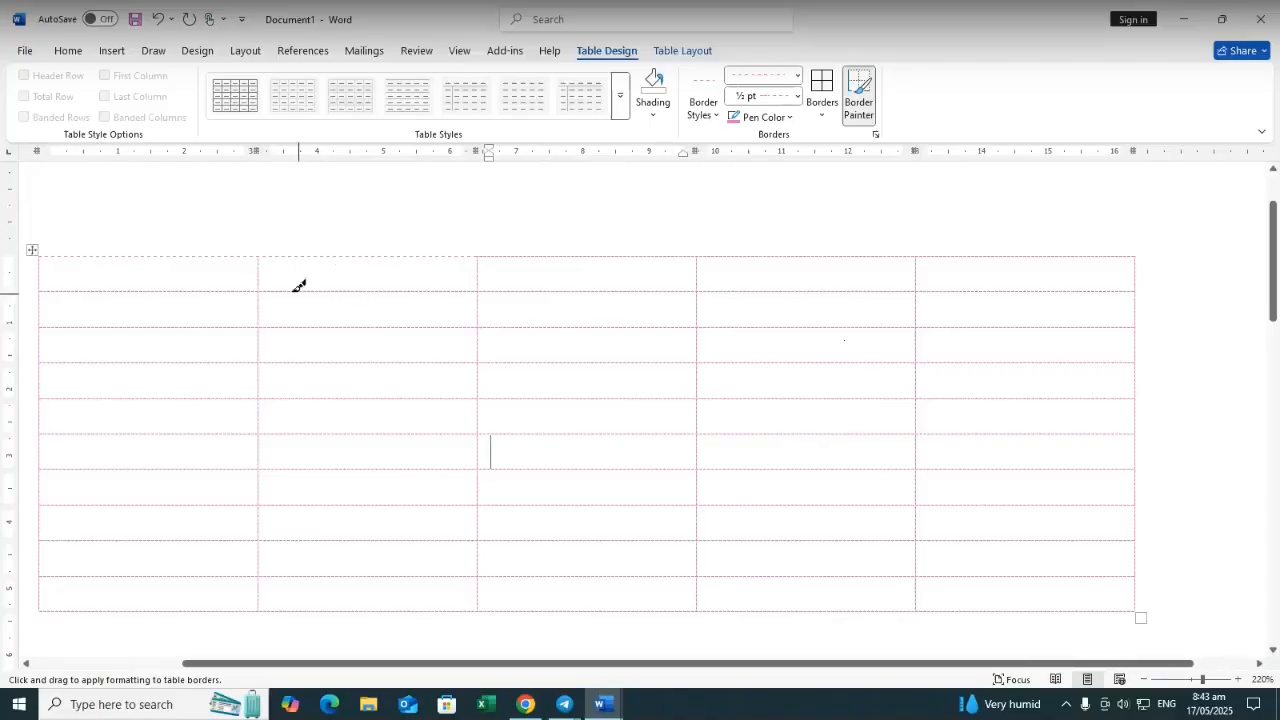
{"action": "left_click", "coordinate": [856, 104]}
{"action": "left_click", "coordinate": [856, 104]}
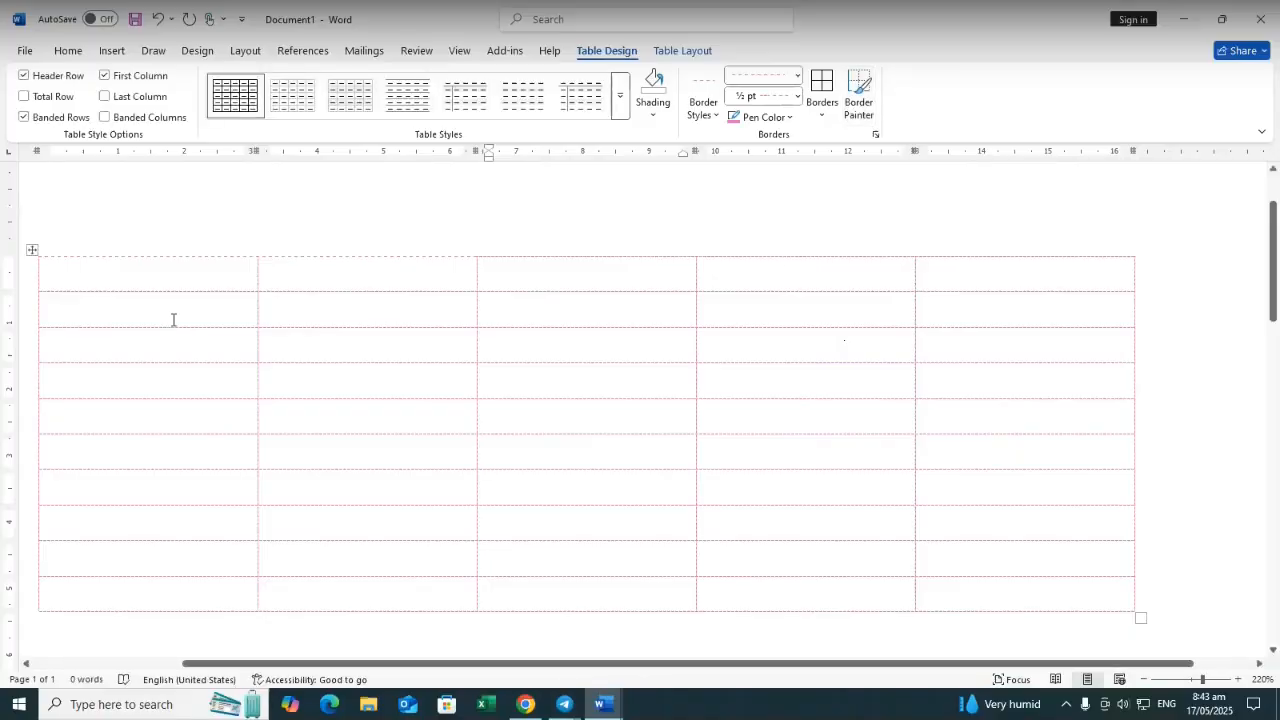
Apply the current large-gap dashed line to all borders of the entire table and deselect it
{"action": "left_click", "coordinate": [32, 251]}
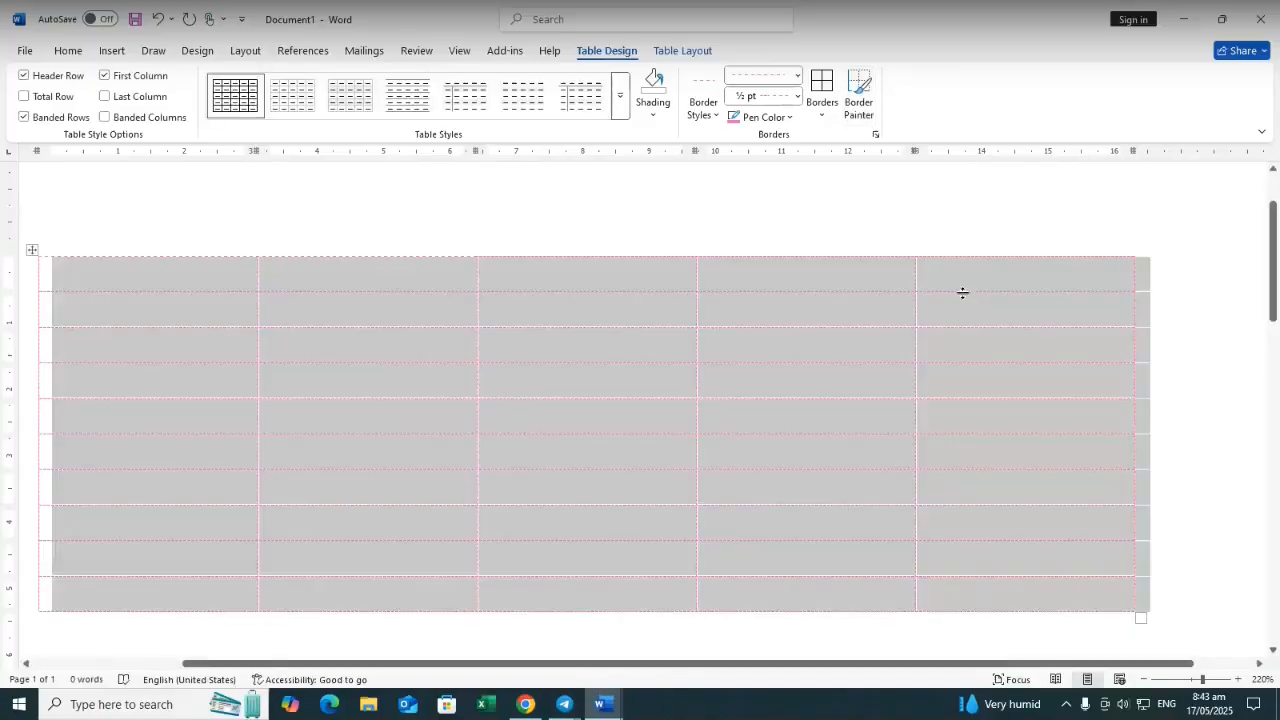
{"action": "left_click", "coordinate": [822, 118]}
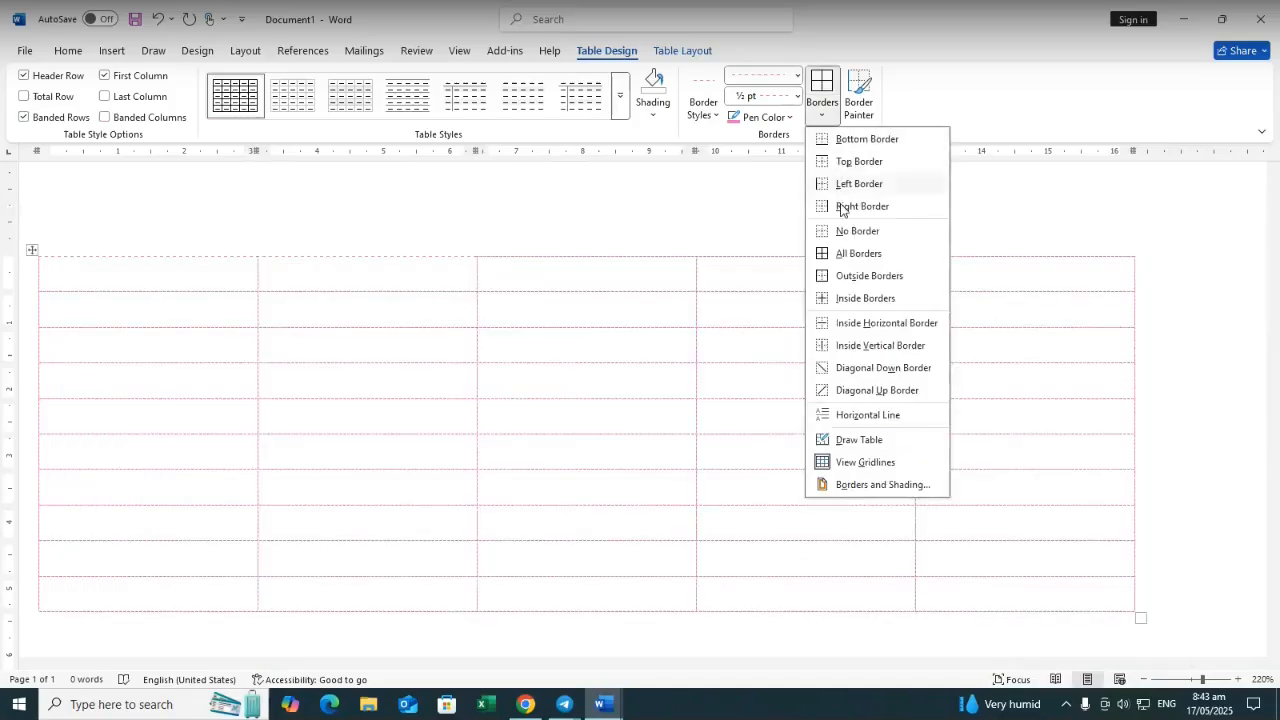
{"action": "left_click", "coordinate": [842, 256]}
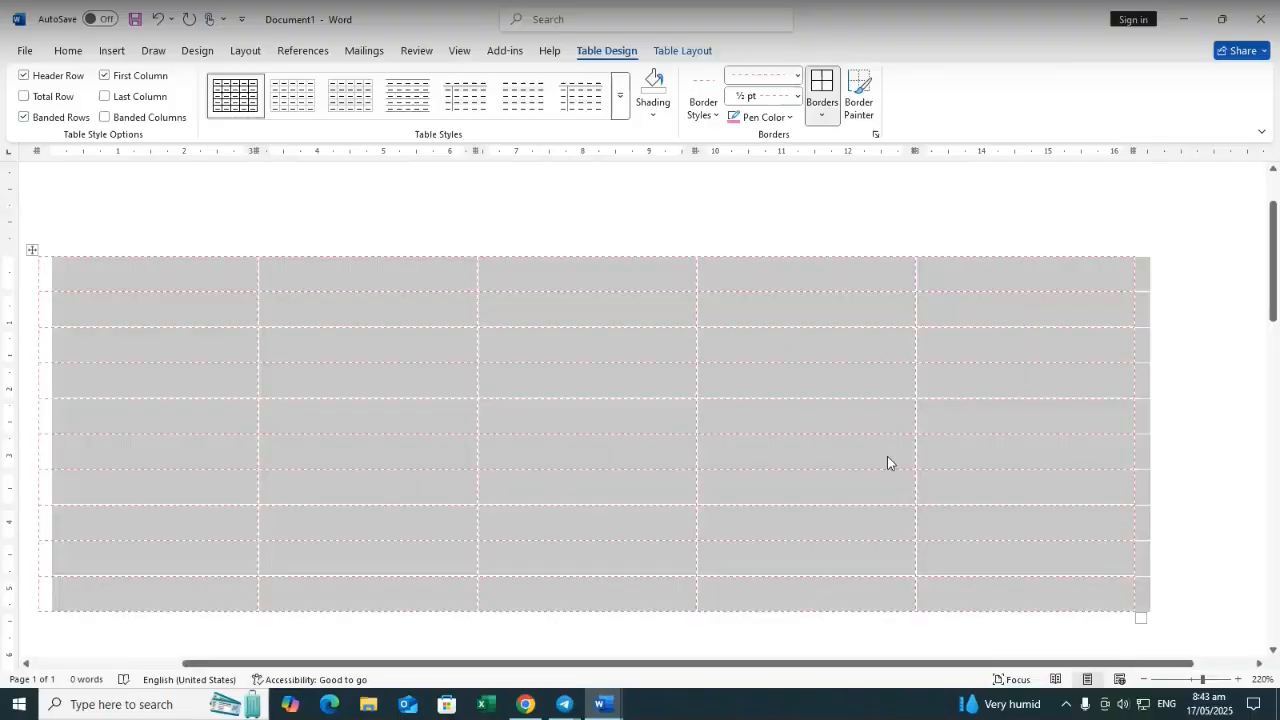
{"action": "left_click", "coordinate": [887, 462]}
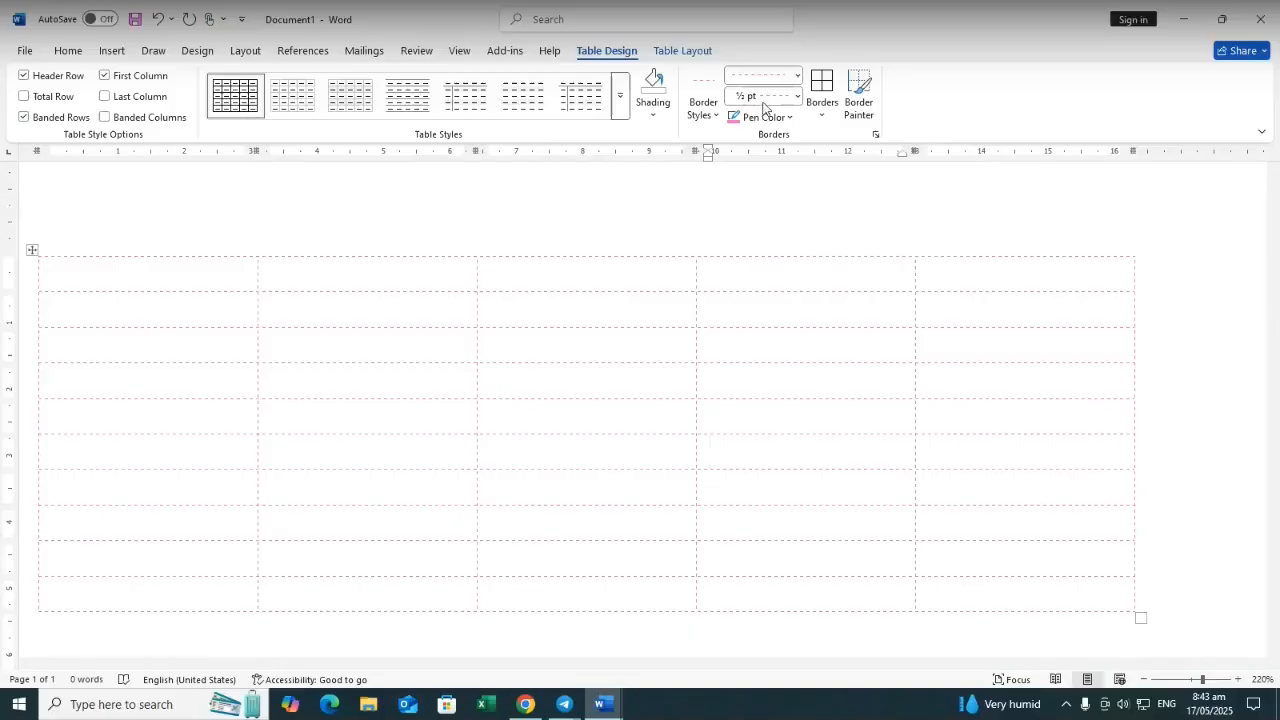
{"action": "scroll", "coordinate": [728, 352], "scroll_direction": "up", "scroll_amount": 2}
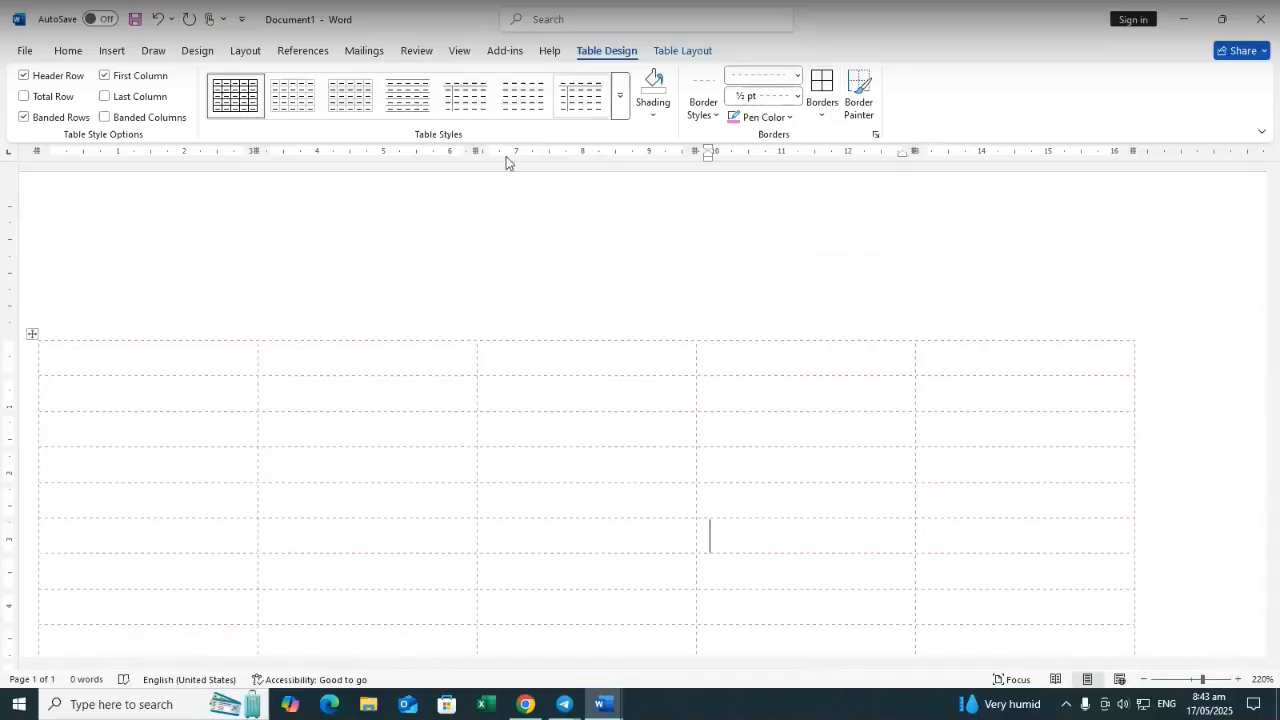